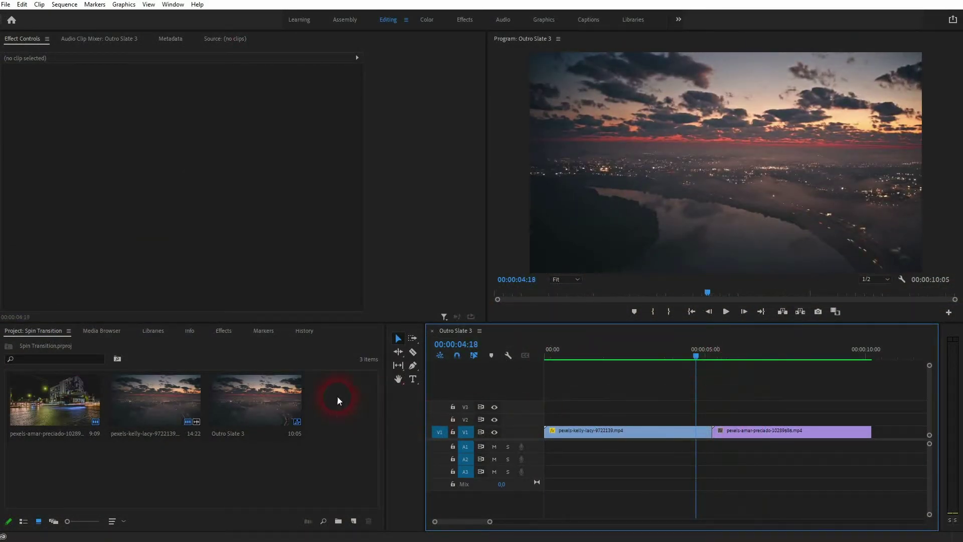
Create a 1920×1080 Adjustment Layer, drop it on V2 over the cut and trim its end short.
{"action": "right_click", "coordinate": [336, 395]}
{"action": "mouse_move", "coordinate": [415, 245]}
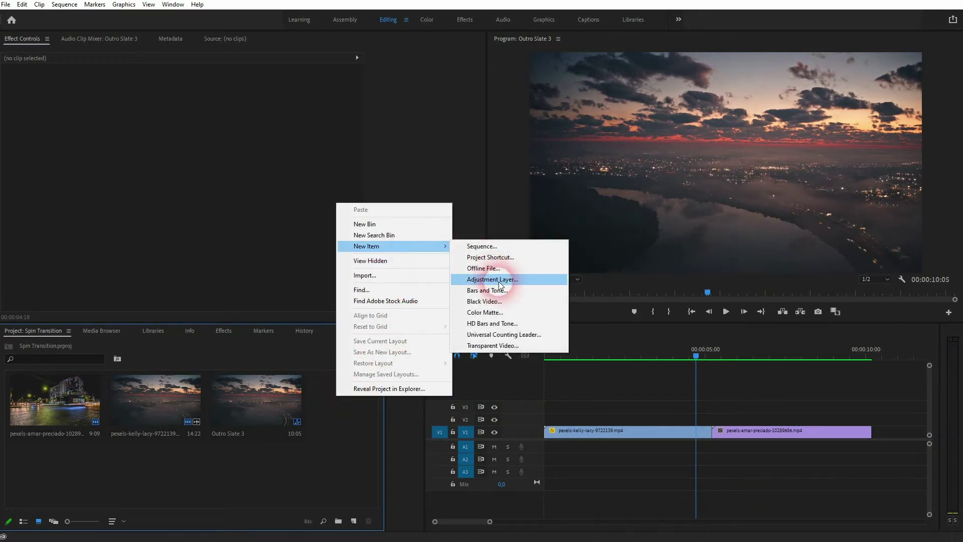
{"action": "left_click", "coordinate": [489, 276]}
{"action": "left_click", "coordinate": [463, 251]}
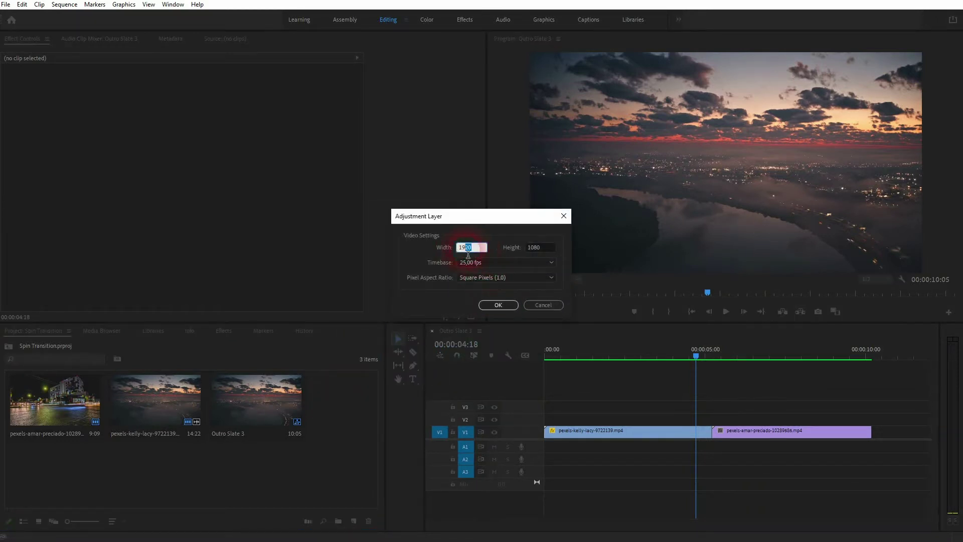
{"action": "left_click", "coordinate": [527, 251]}
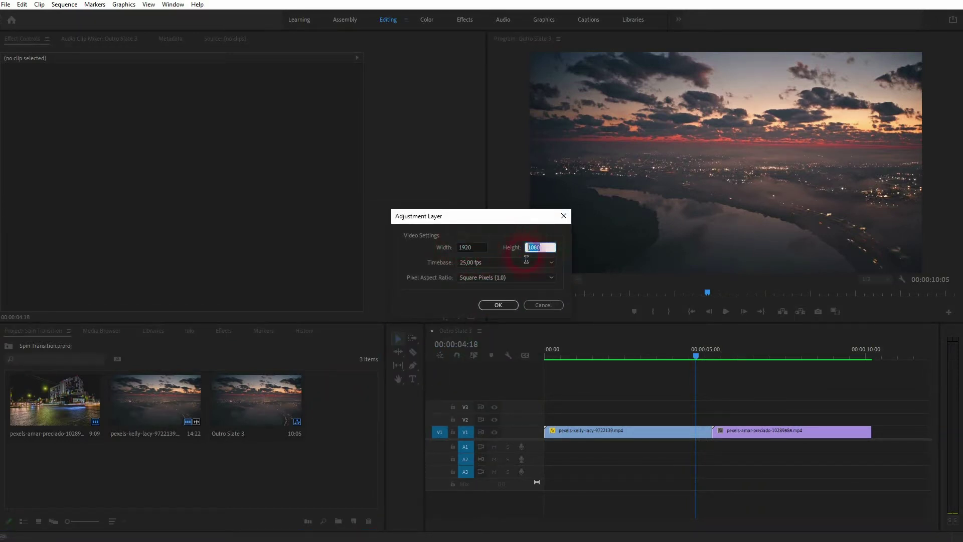
{"action": "left_click", "coordinate": [498, 305]}
{"action": "left_click_drag", "start_coordinate": [348, 420], "coordinate": [685, 420]}
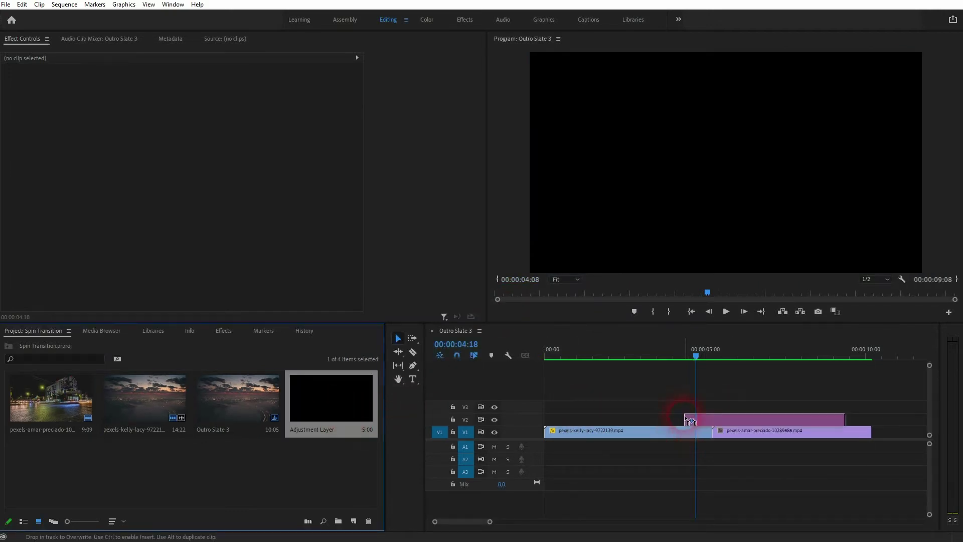
{"action": "left_click_drag", "start_coordinate": [848, 427], "coordinate": [705, 423]}
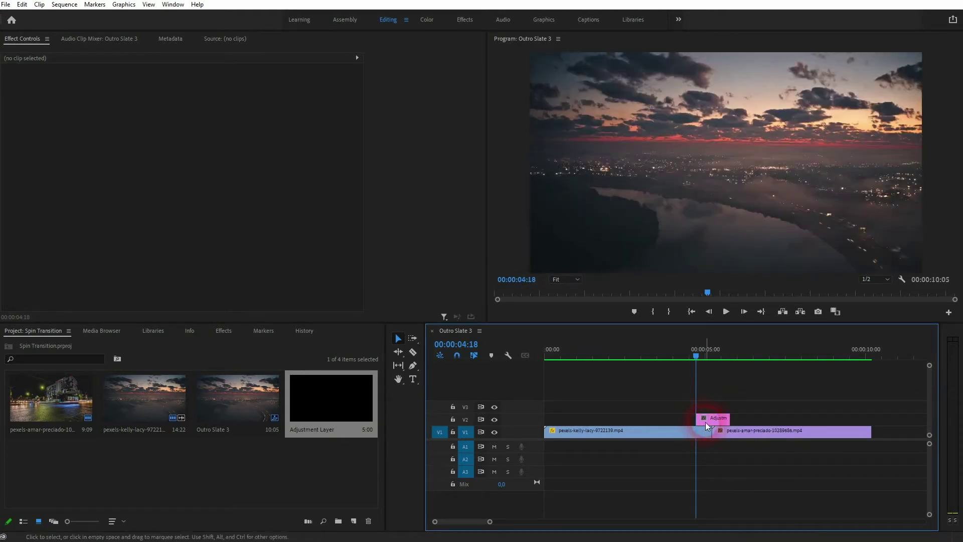
Set the adjustment layer clip's Speed/Duration to 00:00:00:20.
{"action": "right_click", "coordinate": [714, 420]}
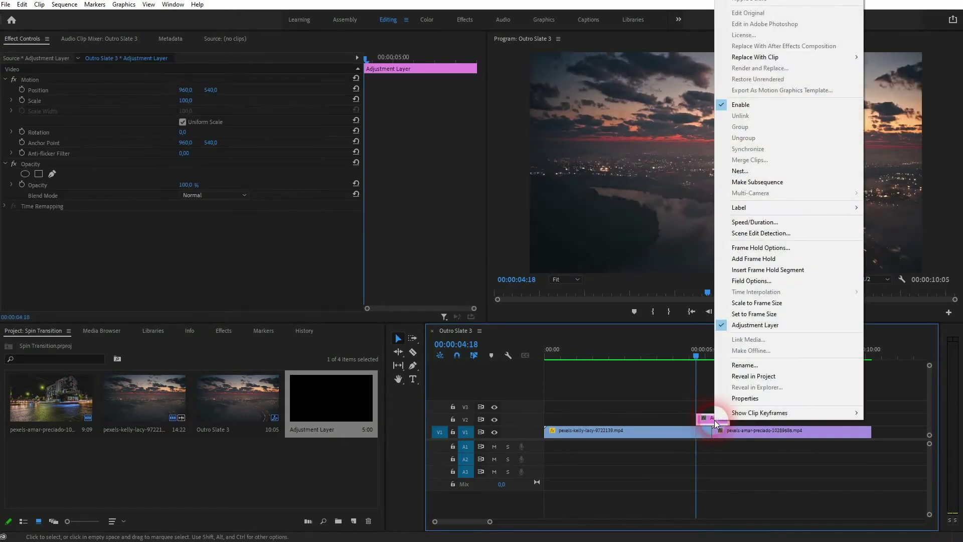
{"action": "left_click", "coordinate": [746, 222]}
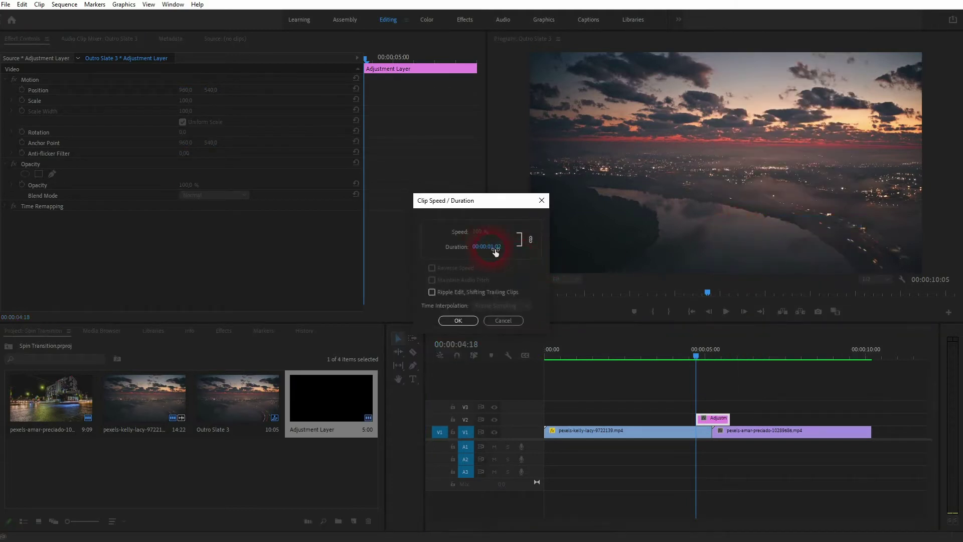
{"action": "left_click", "coordinate": [492, 248]}
{"action": "key", "text": "BackSpace"}
{"action": "type", "text": "0"}
{"action": "double_click", "coordinate": [501, 248]}
{"action": "type", "text": "18"}
{"action": "key", "text": "BackSpace"}
{"action": "key", "text": "BackSpace"}
{"action": "type", "text": "20"}
{"action": "left_click", "coordinate": [478, 319]}
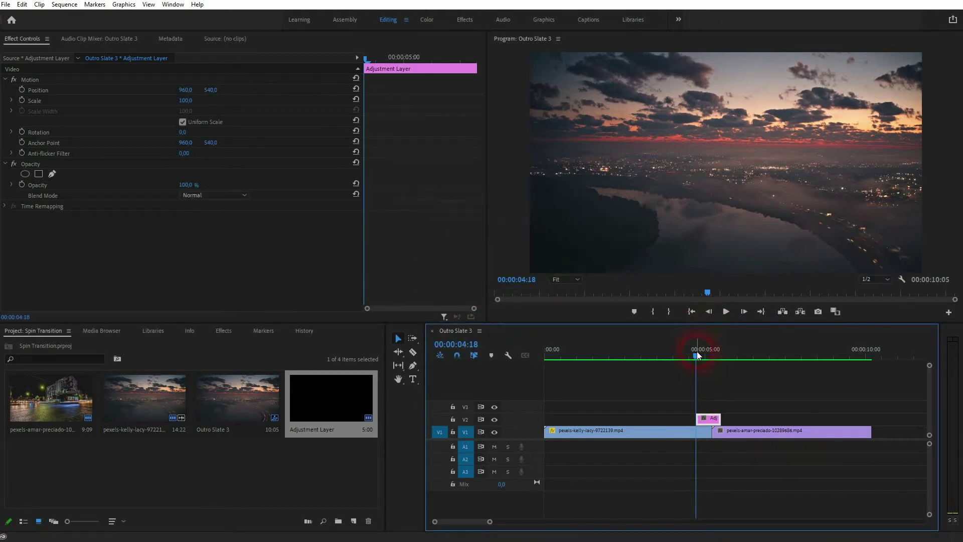
Park the playhead at 00:00:04:21 and snap the adjustment layer's start to it.
{"action": "mouse_move", "coordinate": [709, 356]}
{"action": "left_mouse_down"}
{"action": "mouse_move", "coordinate": [699, 356]}
{"action": "mouse_move", "coordinate": [715, 357]}
{"action": "left_mouse_up"}
{"action": "key", "text": "Left"}
{"action": "key", "text": "Left"}
{"action": "key", "text": "Left"}
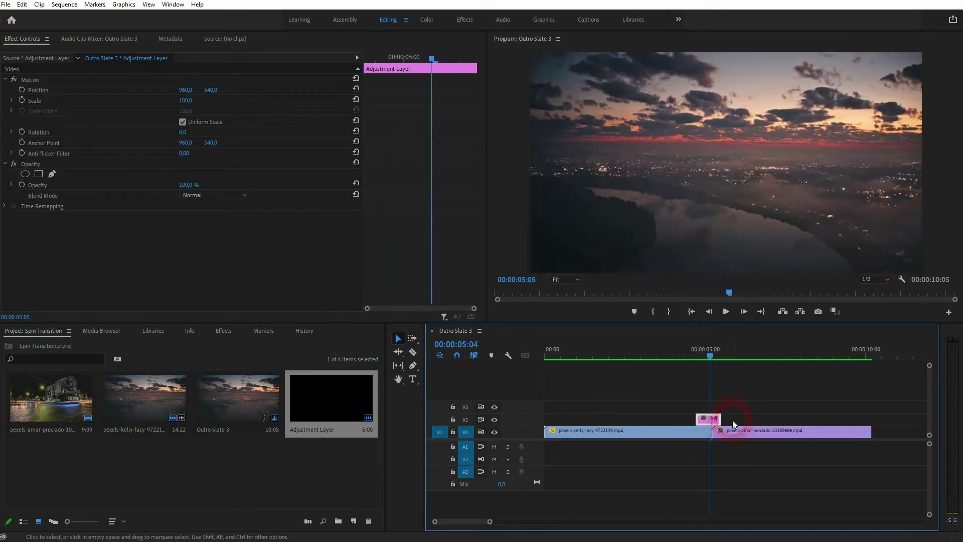
{"action": "key", "text": "Left"}
{"action": "key", "text": "Left"}
{"action": "key", "text": "Left"}
{"action": "key", "text": "Left"}
{"action": "key", "text": "Left"}
{"action": "key", "text": "Left"}
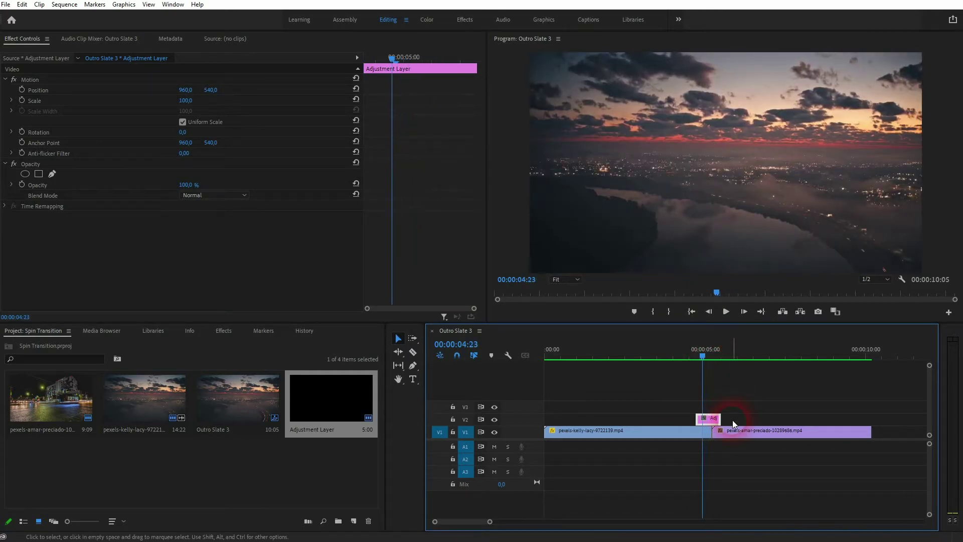
{"action": "key", "text": "Left"}
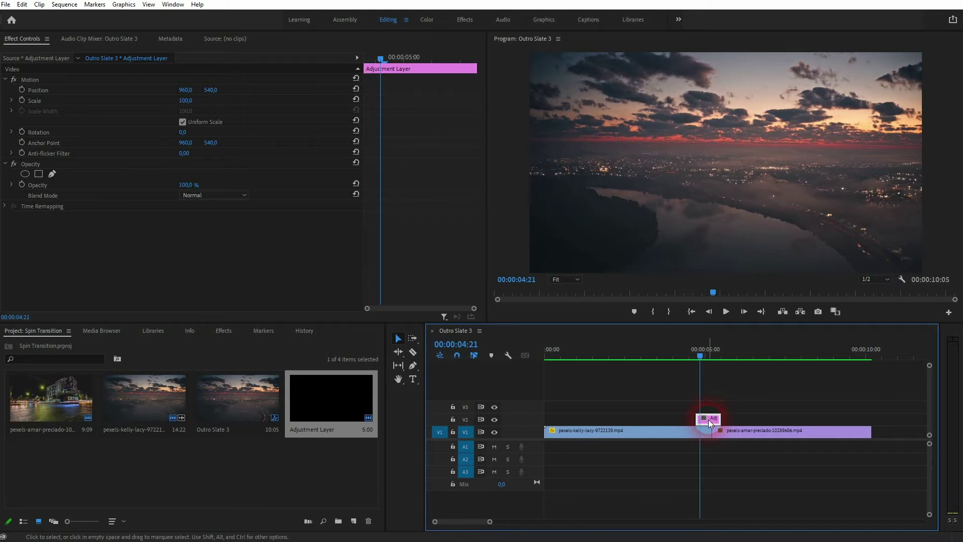
{"action": "left_click_drag", "start_coordinate": [709, 419], "coordinate": [713, 419]}
{"action": "scroll", "coordinate": [709, 422], "scroll_direction": "up", "scroll_amount": 5}
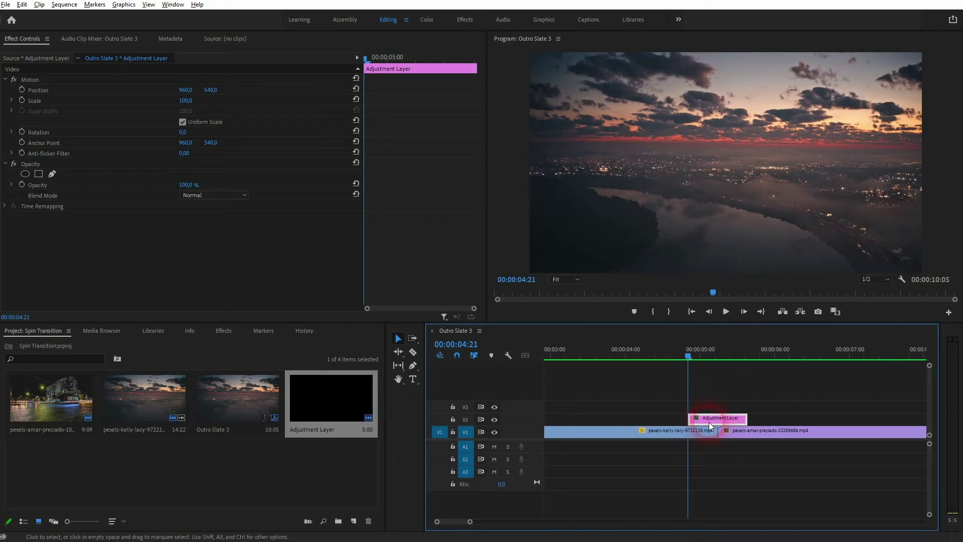
Search Effects for 'transform' and apply Distort > Transform to the adjustment layer.
{"action": "left_click", "coordinate": [667, 351]}
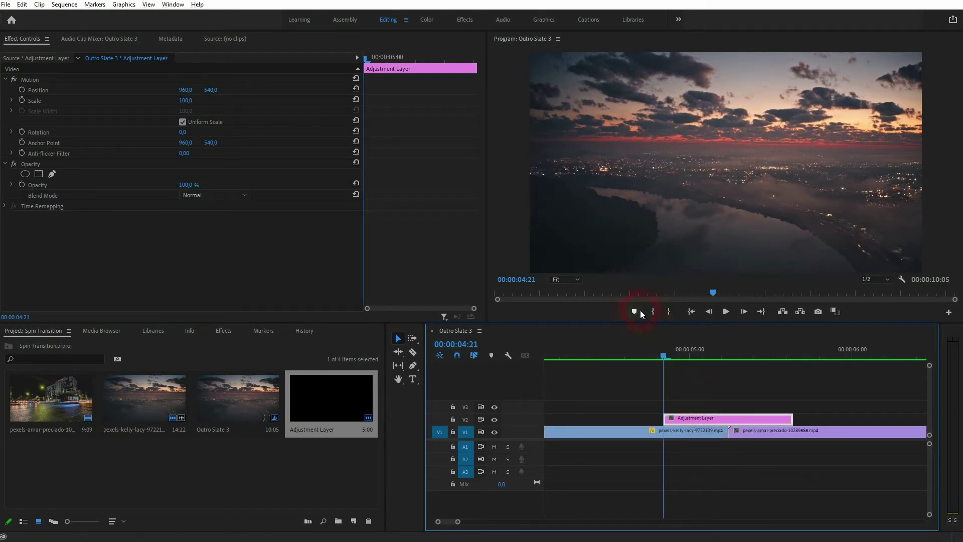
{"action": "left_click", "coordinate": [224, 331]}
{"action": "left_click", "coordinate": [72, 343]}
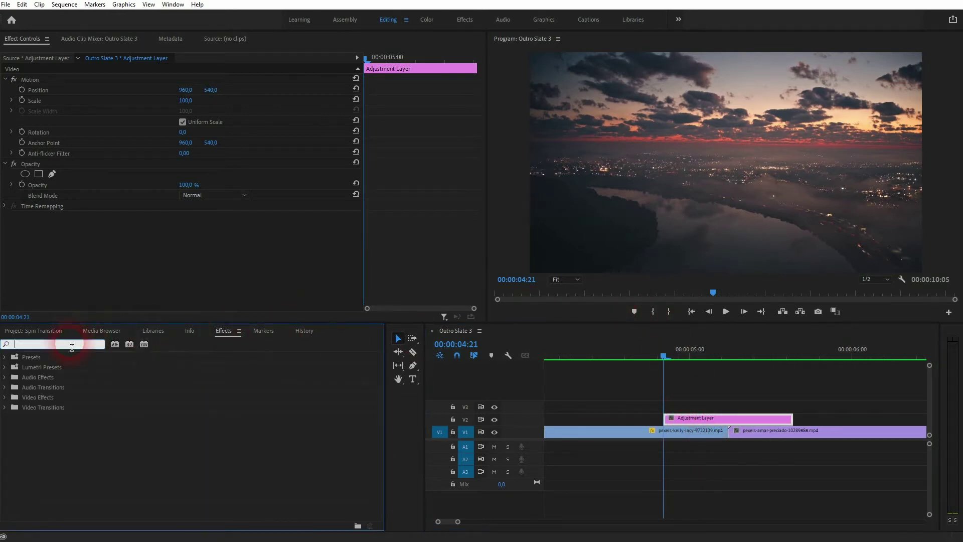
{"action": "type", "text": "transform"}
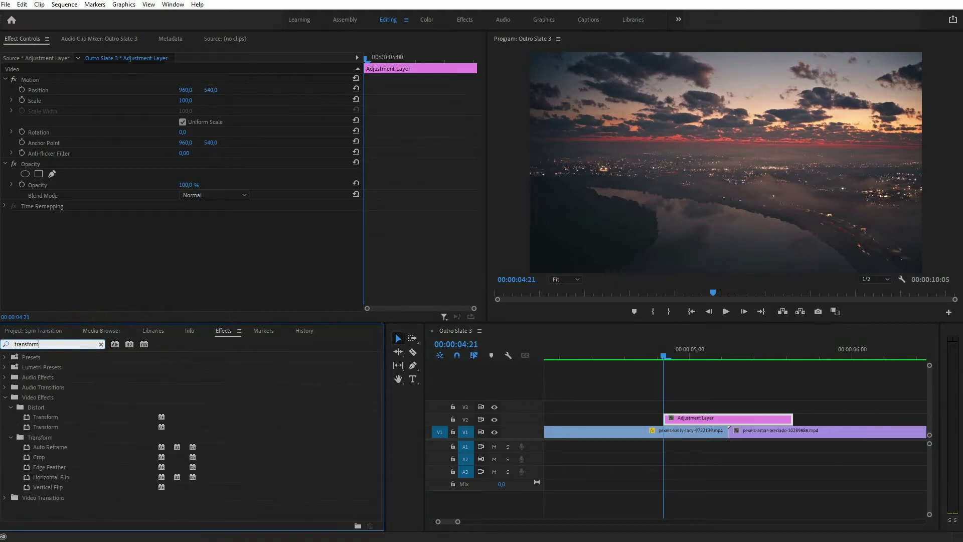
{"action": "left_click", "coordinate": [60, 418]}
{"action": "left_click_drag", "start_coordinate": [65, 423], "coordinate": [708, 419]}
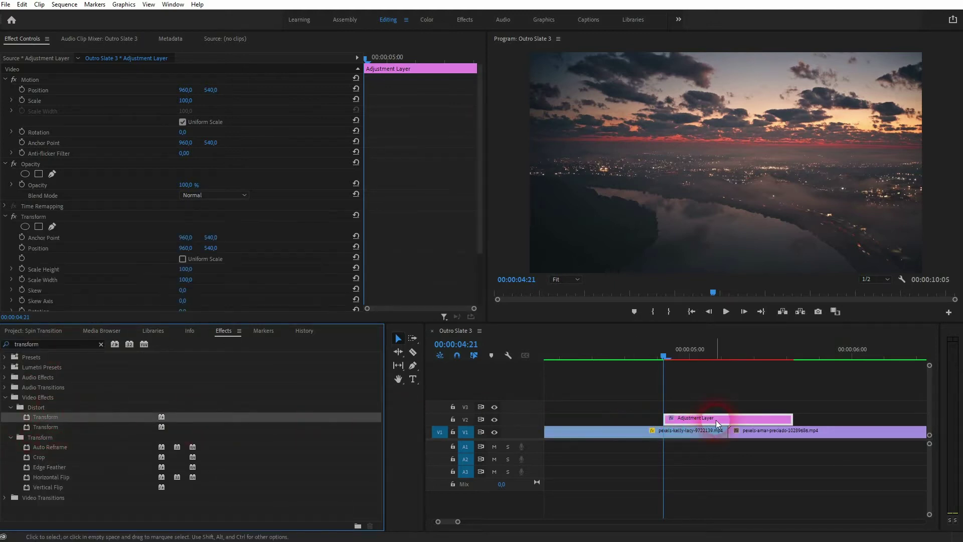
{"action": "left_click", "coordinate": [46, 216]}
{"action": "left_click", "coordinate": [173, 4]}
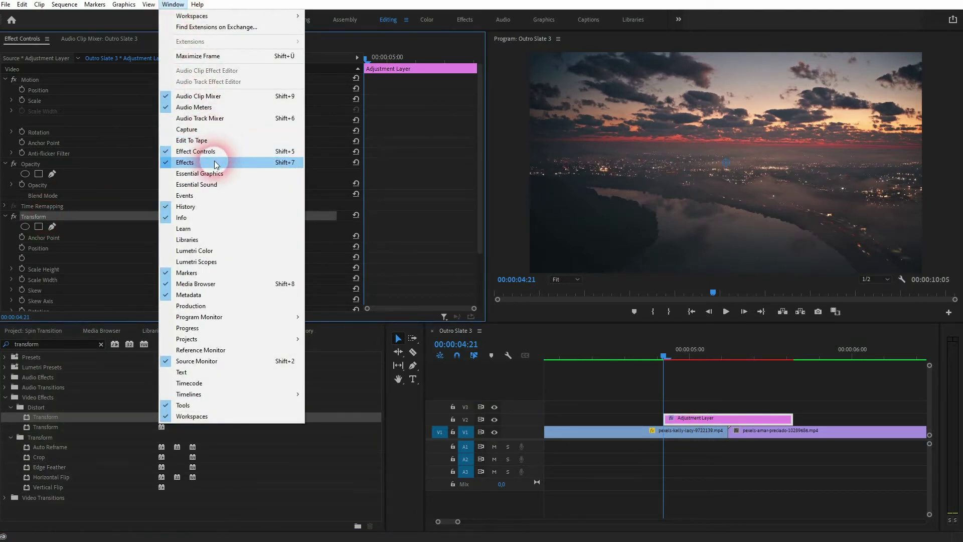
{"action": "left_click", "coordinate": [64, 217]}
{"action": "scroll", "coordinate": [64, 217], "scroll_direction": "down", "scroll_amount": 2}
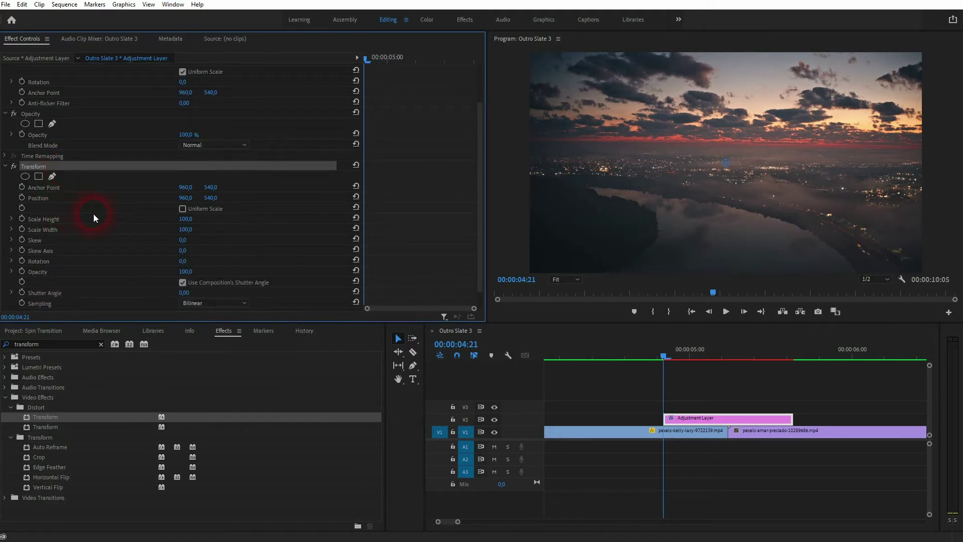
Enable Uniform Scale and keyframe Scale from 100 at 04:21 to 300 at 05:06.
{"action": "left_click", "coordinate": [186, 209]}
{"action": "left_click", "coordinate": [36, 219]}
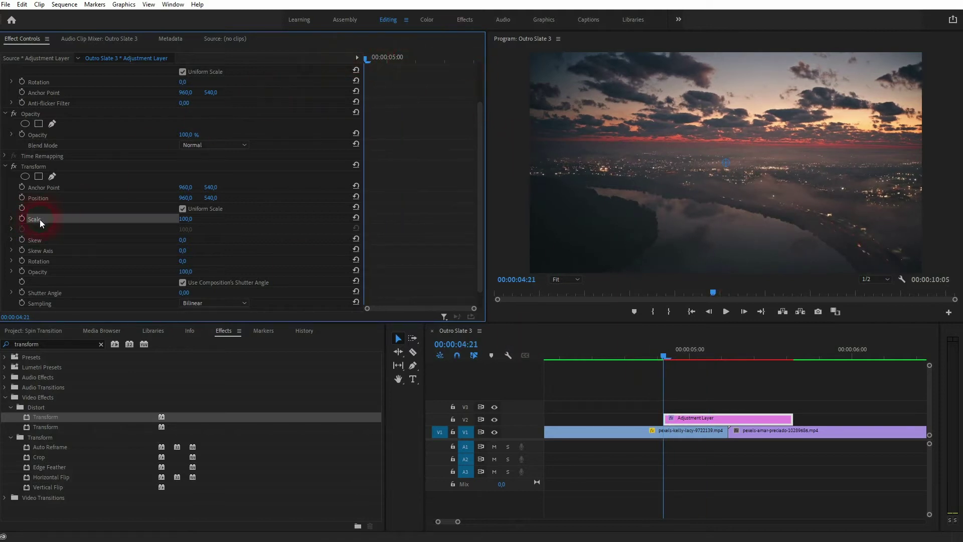
{"action": "left_click", "coordinate": [22, 219]}
{"action": "left_click_drag", "start_coordinate": [365, 57], "coordinate": [426, 63]}
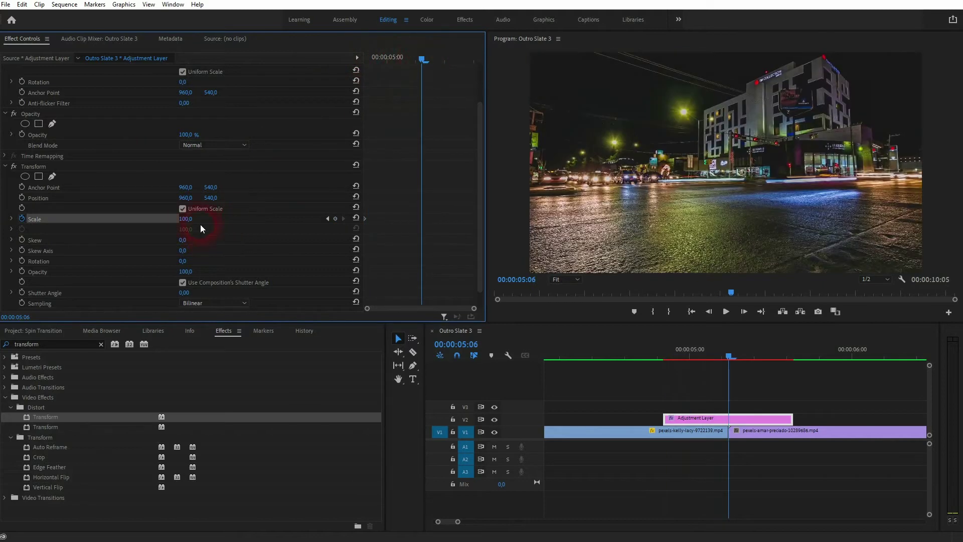
{"action": "left_click", "coordinate": [187, 219]}
{"action": "type", "text": "300"}
{"action": "key", "text": "Return"}
Add a Scale keyframe of 100 at 05:16 and scrub back to check the ramp.
{"action": "left_click_drag", "start_coordinate": [423, 60], "coordinate": [490, 61]}
{"action": "left_click", "coordinate": [198, 219]}
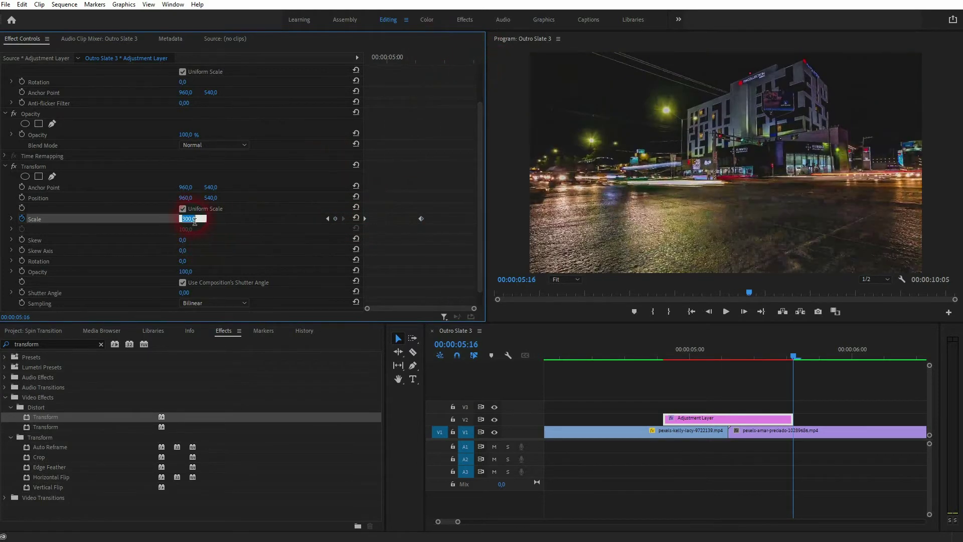
{"action": "type", "text": "100"}
{"action": "key", "text": "Return"}
{"action": "left_click_drag", "start_coordinate": [465, 59], "coordinate": [370, 72]}
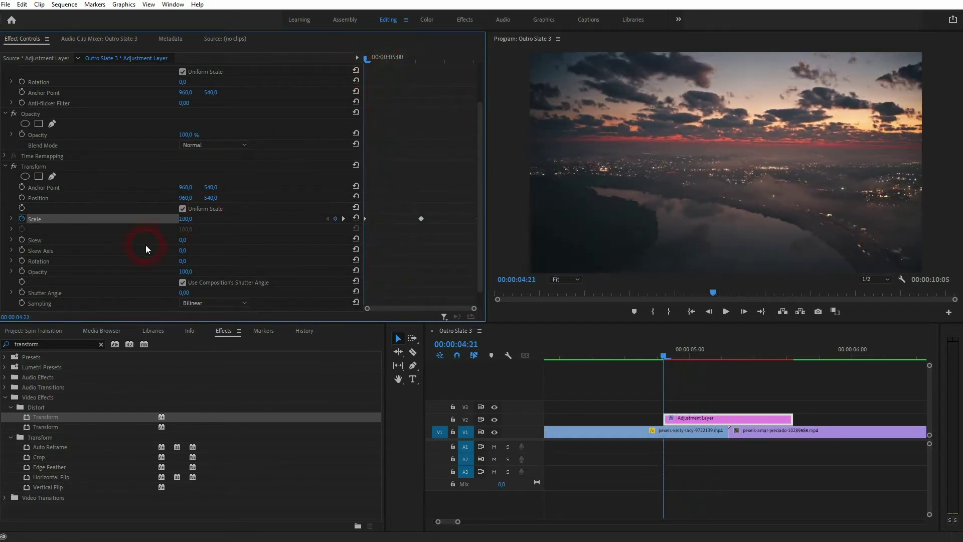
Set Transform Rotation to 180° at the 05:06 keyframe.
{"action": "left_click", "coordinate": [52, 262]}
{"action": "scroll", "coordinate": [144, 202], "scroll_direction": "down", "scroll_amount": 1}
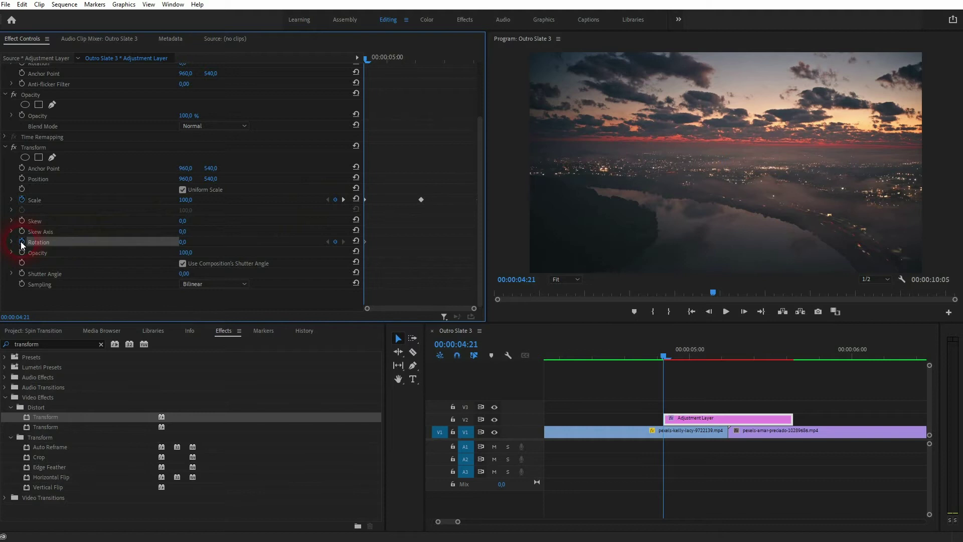
{"action": "left_click", "coordinate": [344, 200]}
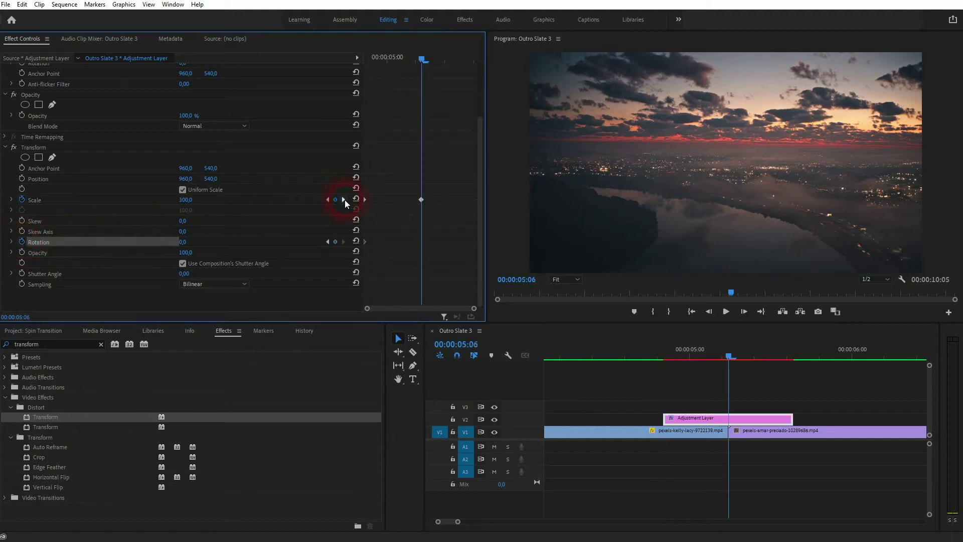
{"action": "left_click", "coordinate": [186, 242]}
{"action": "type", "text": "180"}
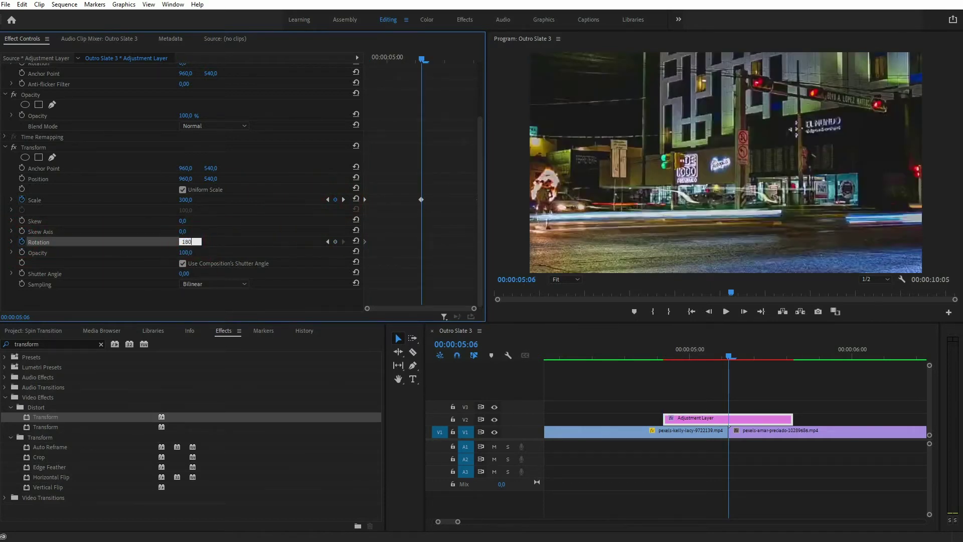
{"action": "key", "text": "Return"}
{"action": "left_click", "coordinate": [293, 216]}
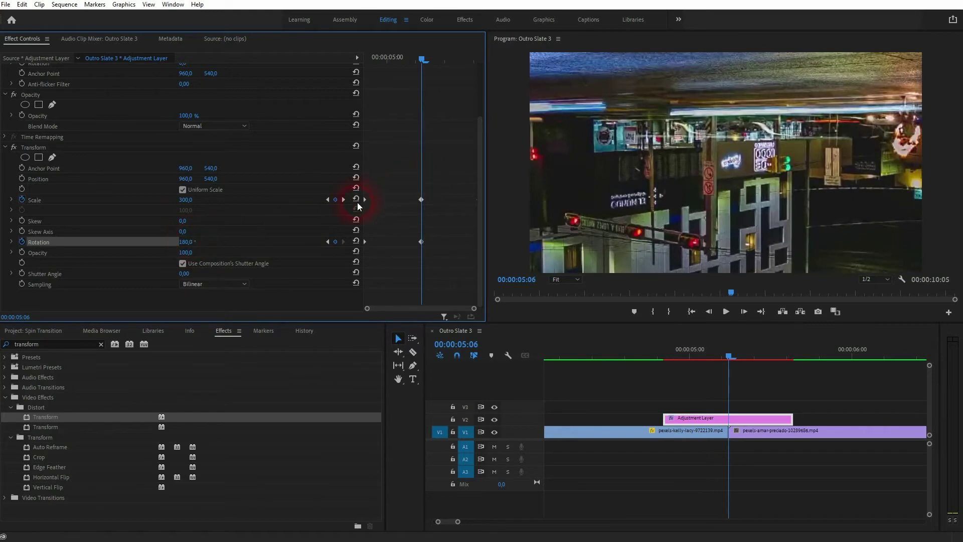
Set Rotation to 360° at 05:16 and return the playhead to the clip start.
{"action": "left_click", "coordinate": [344, 199]}
{"action": "left_click", "coordinate": [191, 242]}
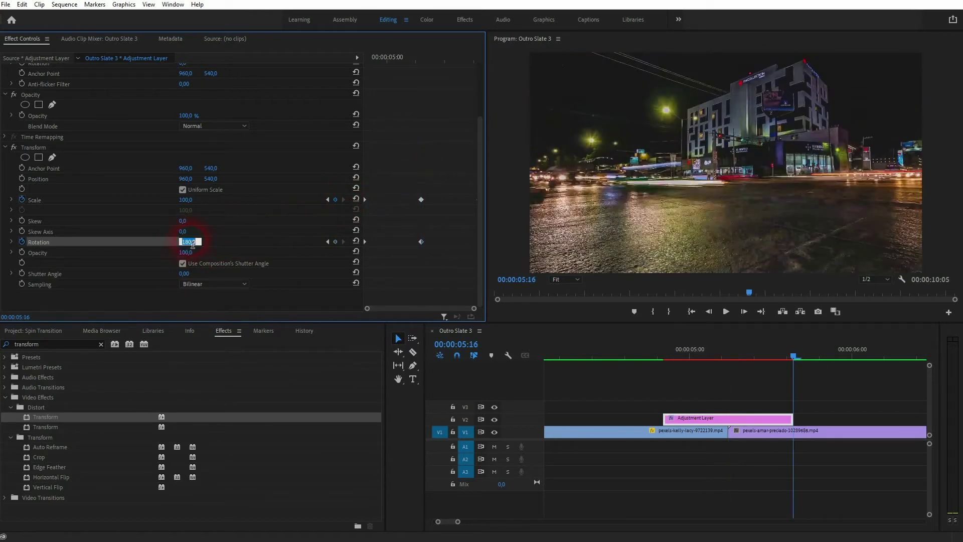
{"action": "type", "text": "360"}
{"action": "key", "text": "Return"}
{"action": "left_click", "coordinate": [388, 114]}
{"action": "left_click_drag", "start_coordinate": [472, 60], "coordinate": [365, 67]}
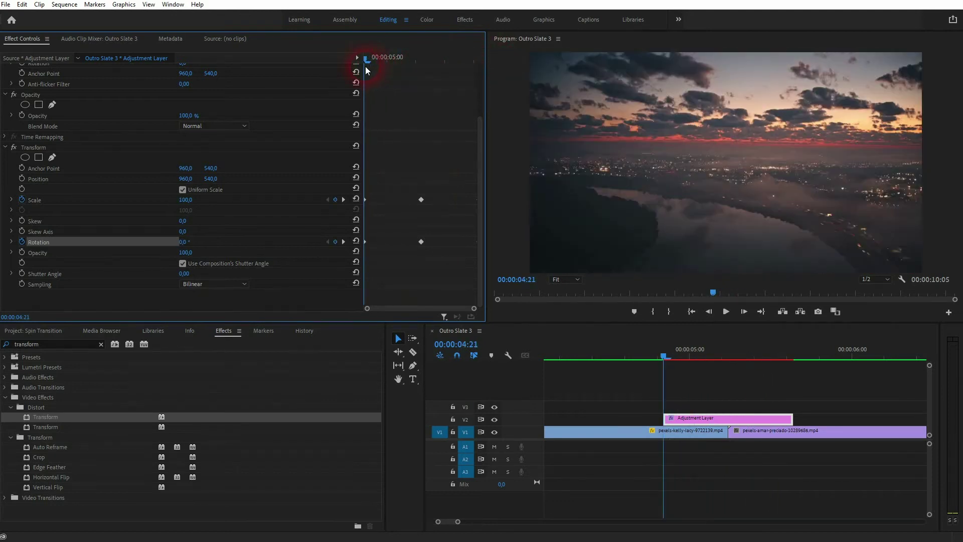
Add a 5° Rotation keyframe at 04:24.
{"action": "left_click", "coordinate": [694, 399]}
{"action": "key", "text": "Right"}
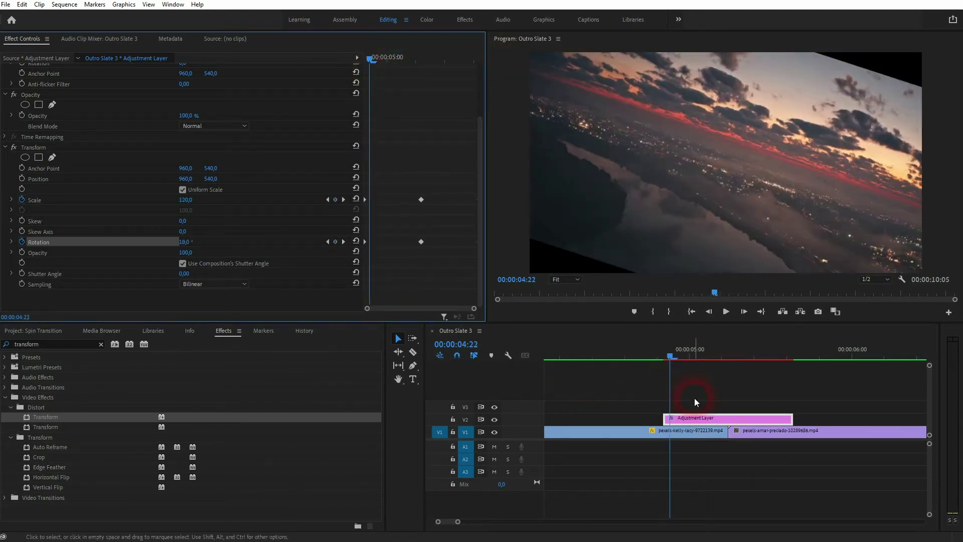
{"action": "key", "text": "Right"}
{"action": "key", "text": "Right"}
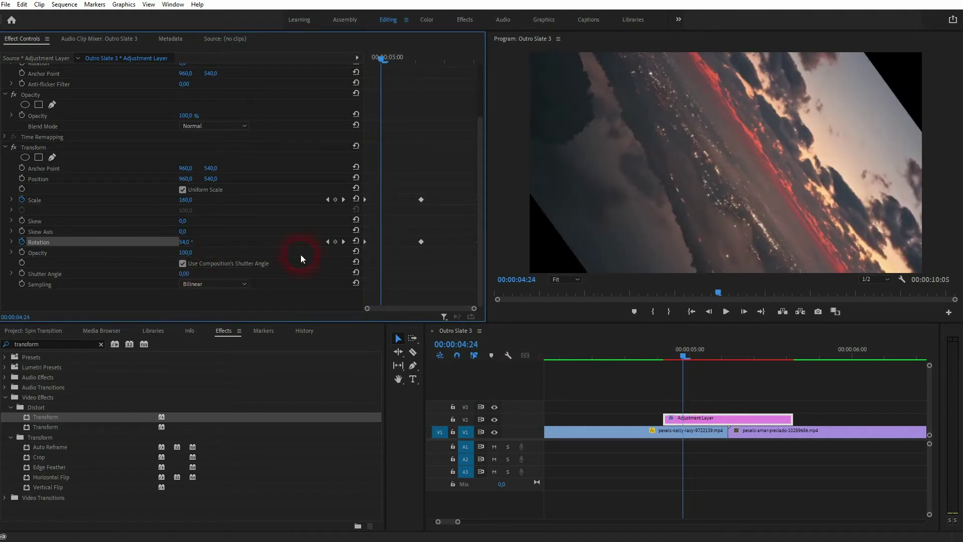
{"action": "left_click", "coordinate": [338, 243]}
{"action": "type", "text": "5"}
{"action": "key", "text": "Return"}
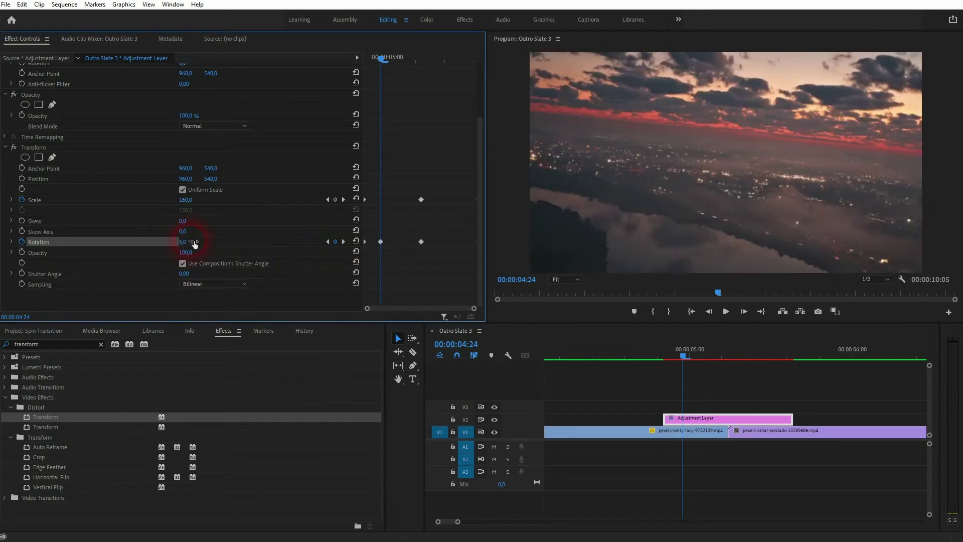
Move the 5° Rotation keyframe to around 05:00, previewing the spin.
{"action": "left_click", "coordinate": [684, 335]}
{"action": "mouse_move", "coordinate": [691, 356]}
{"action": "left_mouse_down"}
{"action": "mouse_move", "coordinate": [648, 356]}
{"action": "mouse_move", "coordinate": [698, 359]}
{"action": "left_mouse_up"}
{"action": "left_click", "coordinate": [934, 62]}
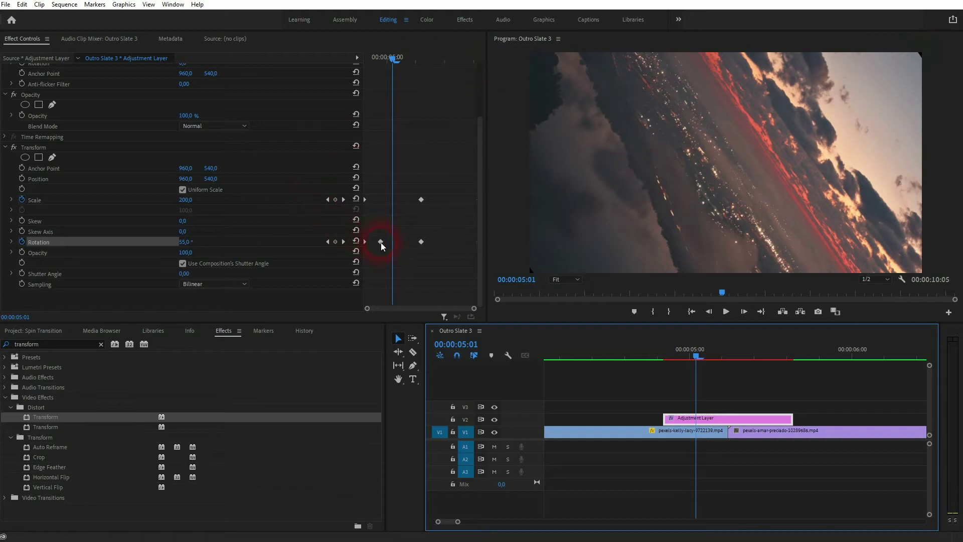
{"action": "left_click_drag", "start_coordinate": [381, 243], "coordinate": [391, 242]}
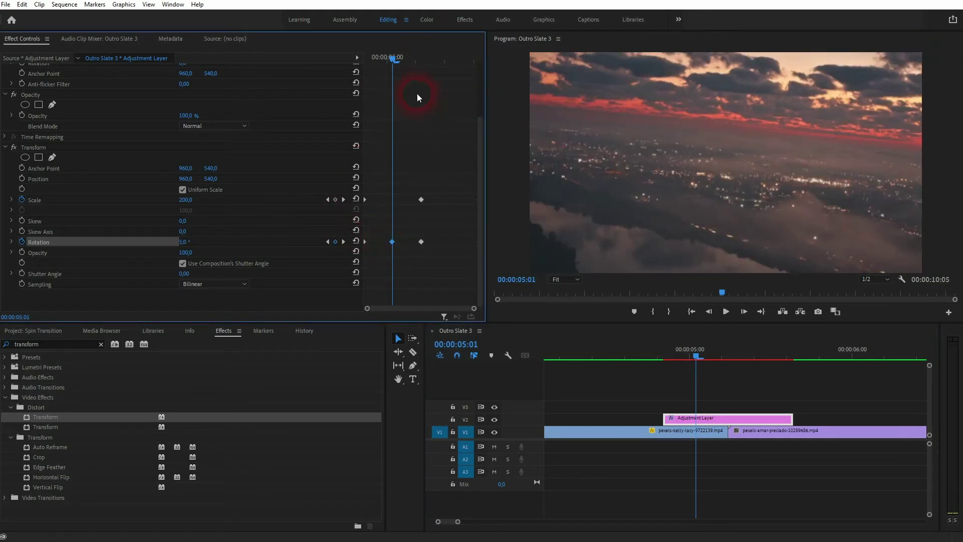
{"action": "left_click_drag", "start_coordinate": [389, 56], "coordinate": [412, 67]}
{"action": "left_click_drag", "start_coordinate": [394, 241], "coordinate": [388, 241]}
{"action": "left_click_drag", "start_coordinate": [421, 58], "coordinate": [375, 68]}
{"action": "left_click_drag", "start_coordinate": [409, 219], "coordinate": [388, 242]}
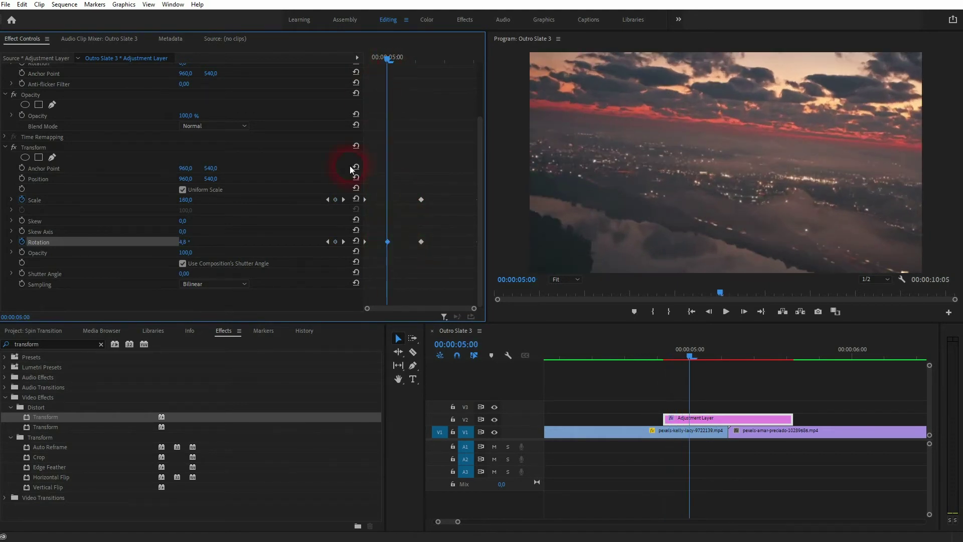
Add a 355° Rotation keyframe at 05:12 and preview the new curve.
{"action": "left_click", "coordinate": [344, 199]}
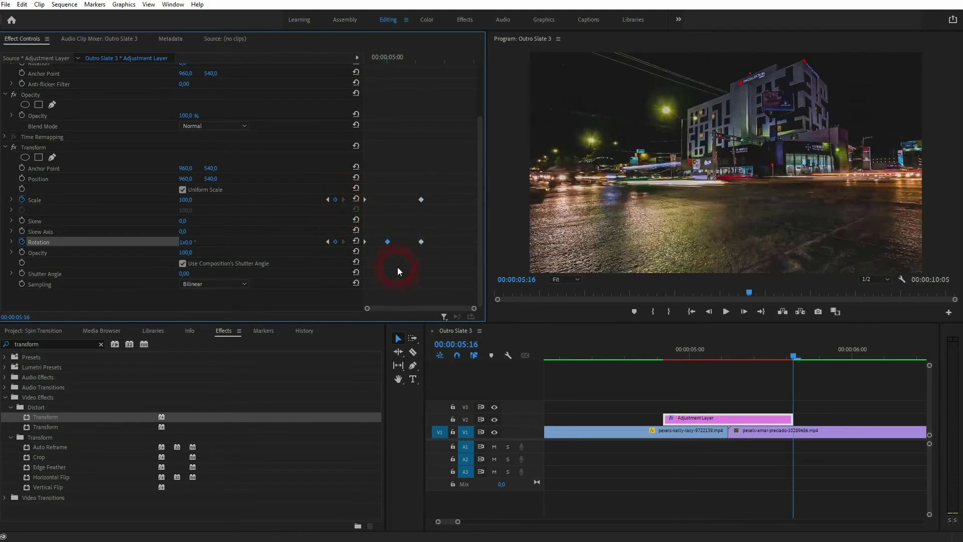
{"action": "key", "text": "Down"}
{"action": "key", "text": "Left"}
{"action": "key", "text": "Left"}
{"action": "key", "text": "Left"}
{"action": "left_click", "coordinate": [201, 245]}
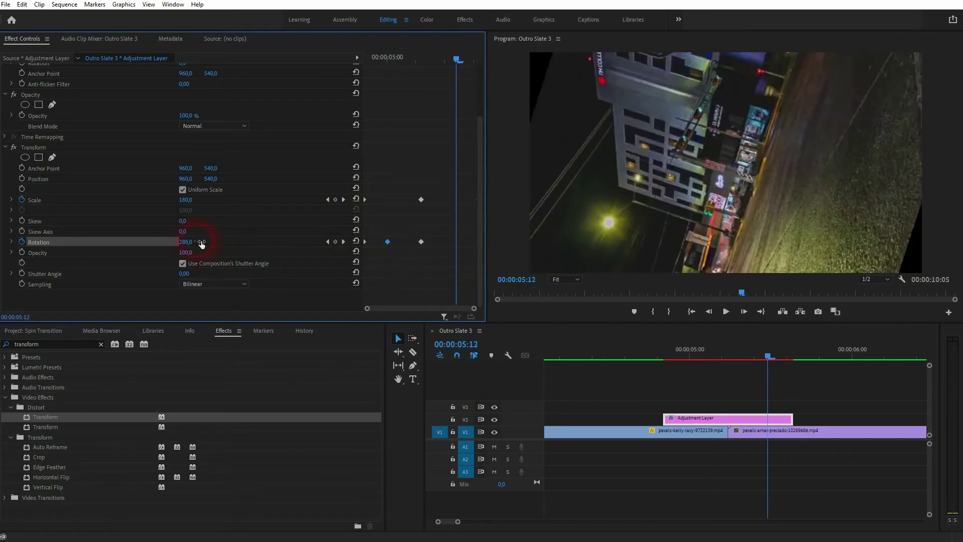
{"action": "left_click", "coordinate": [336, 241]}
{"action": "left_click", "coordinate": [190, 242]}
{"action": "type", "text": "355"}
{"action": "key", "text": "Return"}
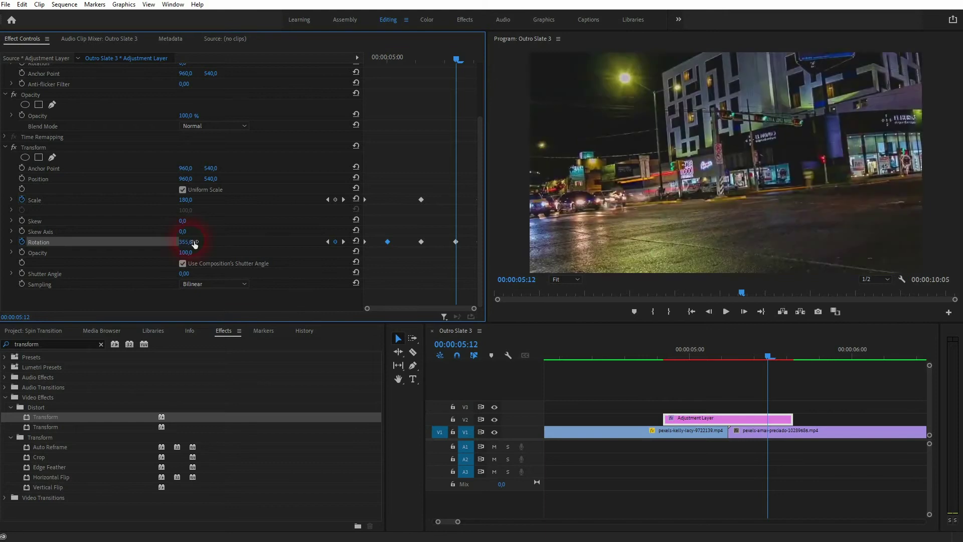
{"action": "left_click", "coordinate": [226, 227]}
{"action": "left_click_drag", "start_coordinate": [457, 59], "coordinate": [358, 55]}
{"action": "left_click", "coordinate": [517, 287]}
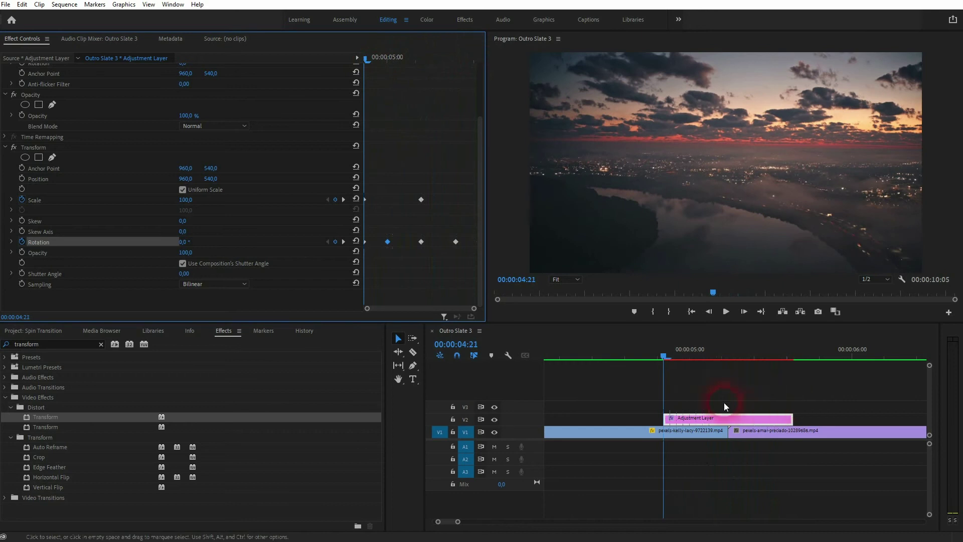
{"action": "left_click_drag", "start_coordinate": [655, 361], "coordinate": [580, 360]}
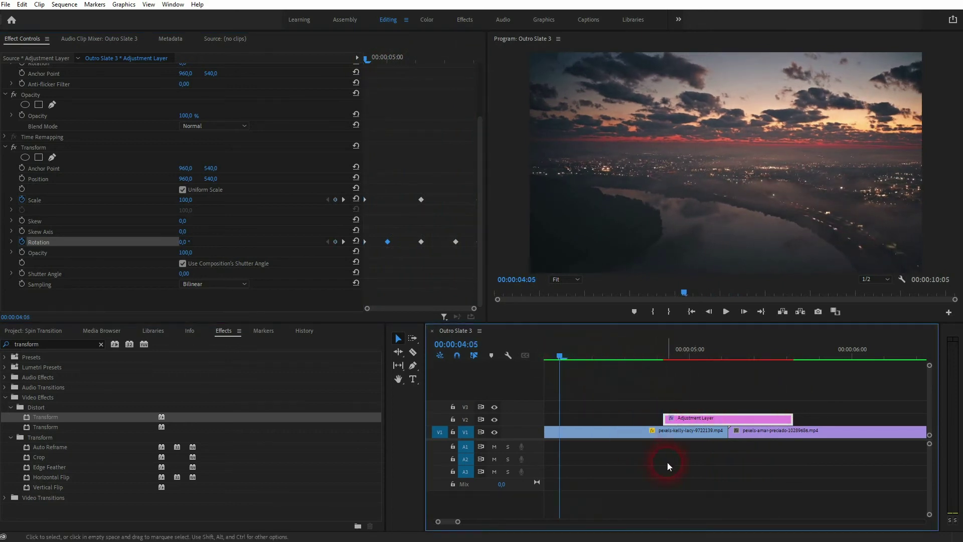
{"action": "key", "text": "space"}
{"action": "left_click", "coordinate": [833, 359]}
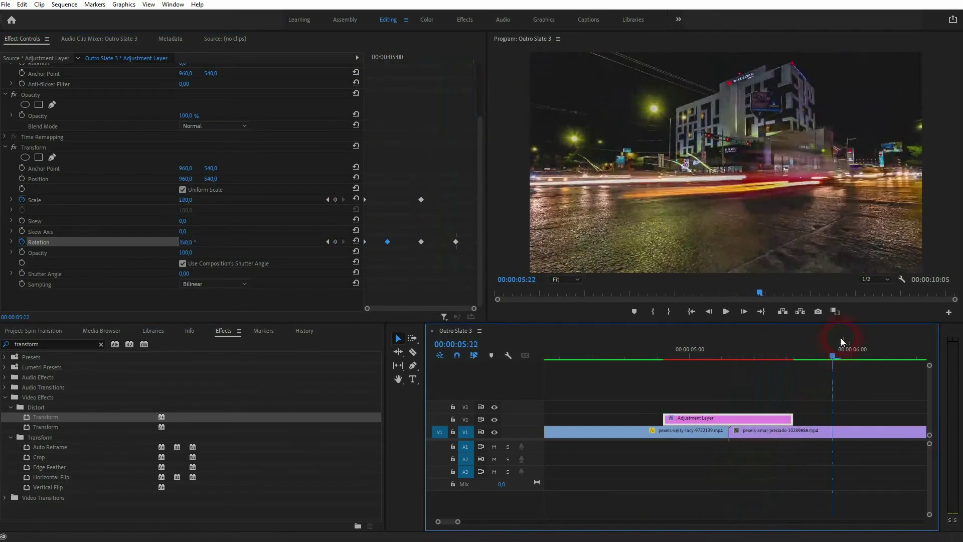
{"action": "left_click_drag", "start_coordinate": [835, 361], "coordinate": [649, 358]}
{"action": "left_click", "coordinate": [713, 420]}
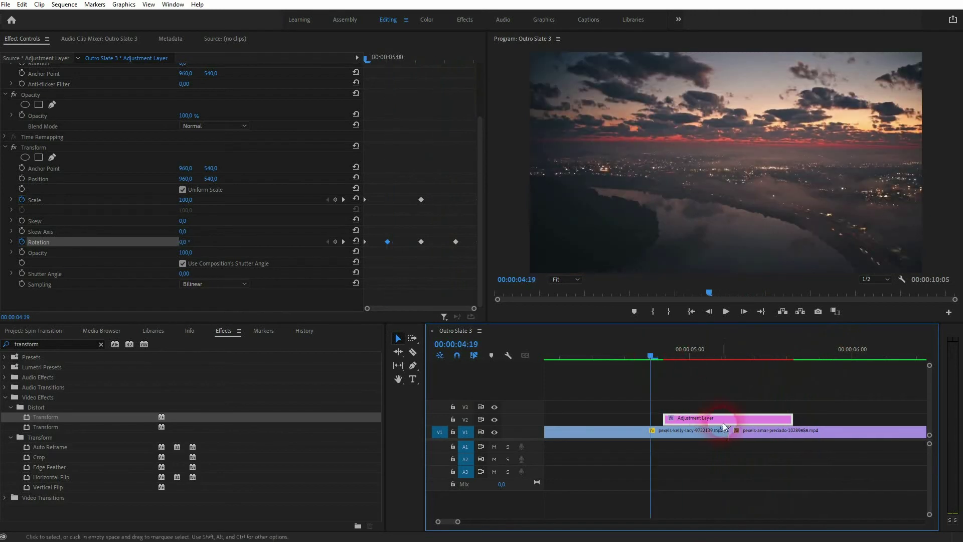
{"action": "left_click", "coordinate": [163, 378]}
Search Effects for 'direction', apply Directional Blur to the adjustment layer, and place it above Transform.
{"action": "left_click", "coordinate": [42, 350]}
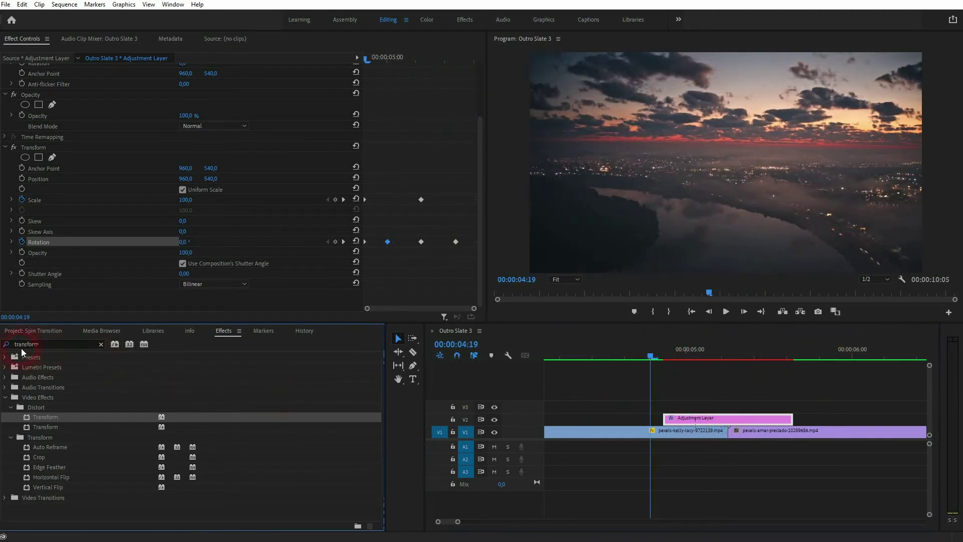
{"action": "double_click", "coordinate": [50, 350]}
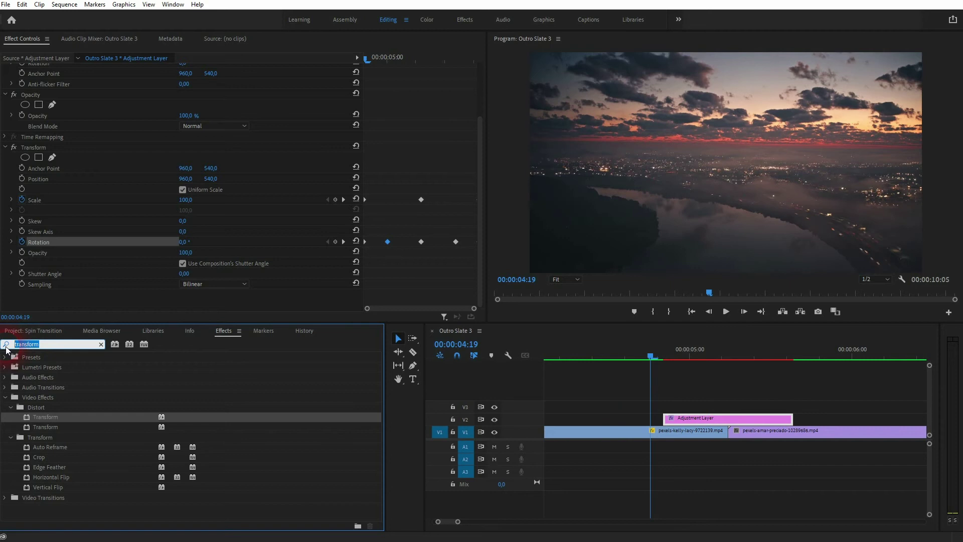
{"action": "type", "text": "directional"}
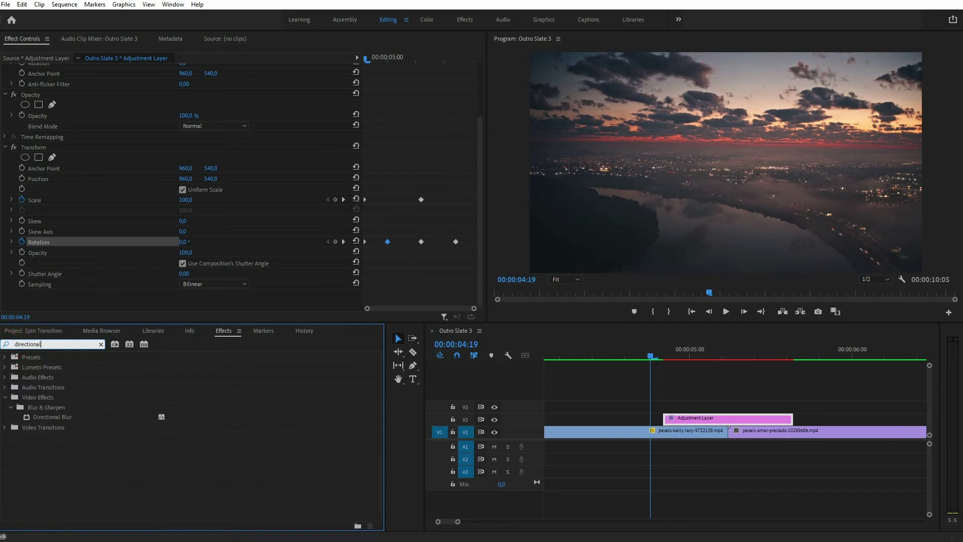
{"action": "left_click_drag", "start_coordinate": [43, 416], "coordinate": [730, 419]}
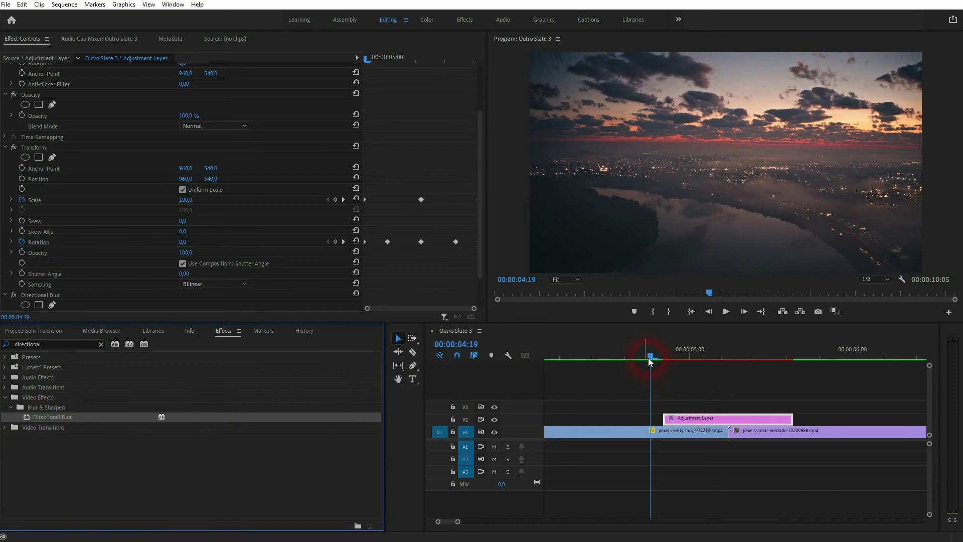
{"action": "left_click_drag", "start_coordinate": [650, 358], "coordinate": [680, 355]}
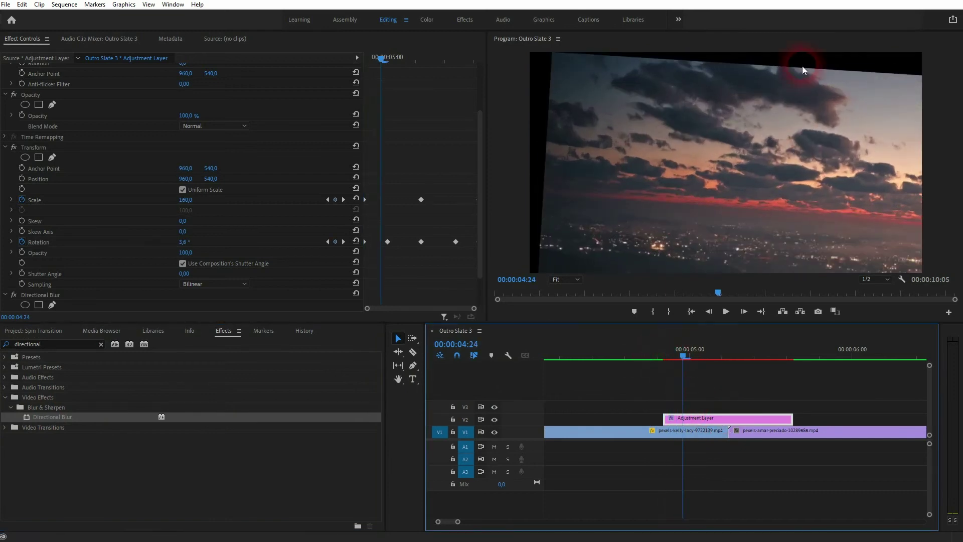
{"action": "left_click", "coordinate": [56, 295]}
{"action": "scroll", "coordinate": [63, 269], "scroll_direction": "down", "scroll_amount": 3}
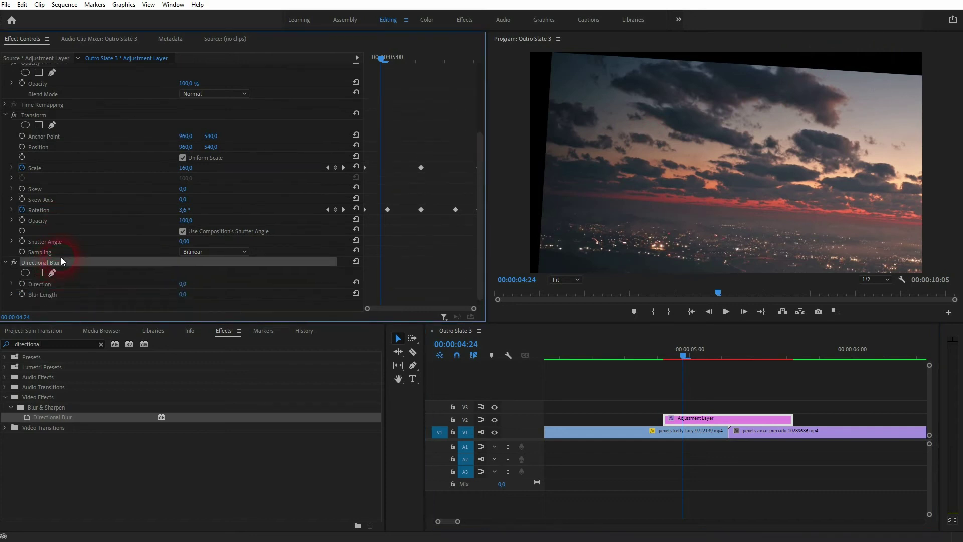
{"action": "left_click_drag", "start_coordinate": [58, 263], "coordinate": [40, 113]}
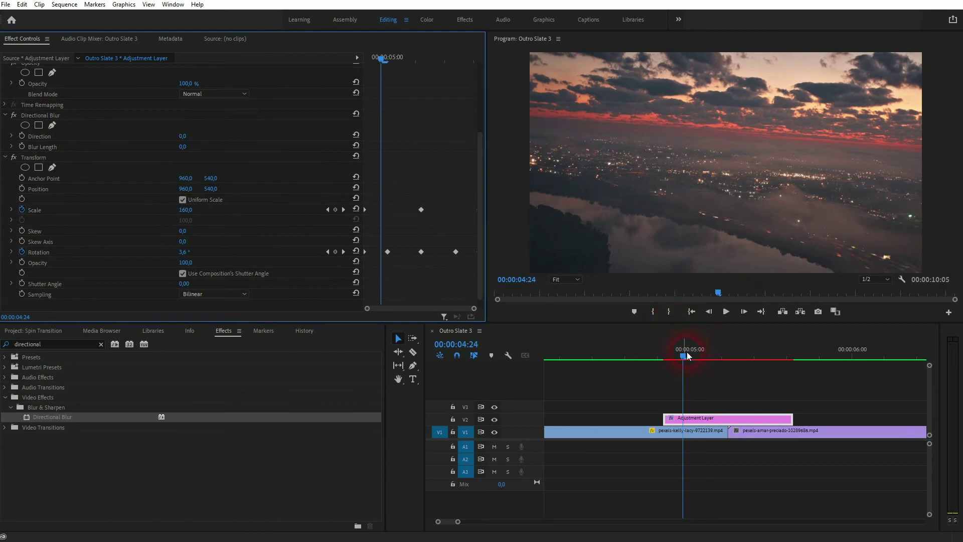
Select Directional Blur's Blur Length and move the playhead to 00:00:05:00.
{"action": "left_click", "coordinate": [655, 359]}
{"action": "mouse_move", "coordinate": [655, 359]}
{"action": "left_mouse_down"}
{"action": "mouse_move", "coordinate": [631, 362]}
{"action": "mouse_move", "coordinate": [755, 372]}
{"action": "mouse_move", "coordinate": [661, 378]}
{"action": "left_mouse_up"}
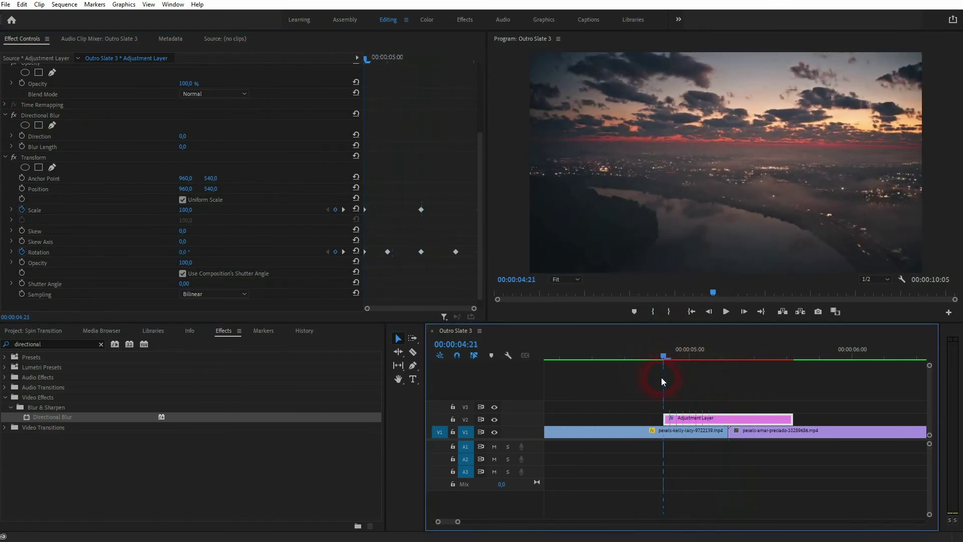
{"action": "left_click", "coordinate": [45, 145]}
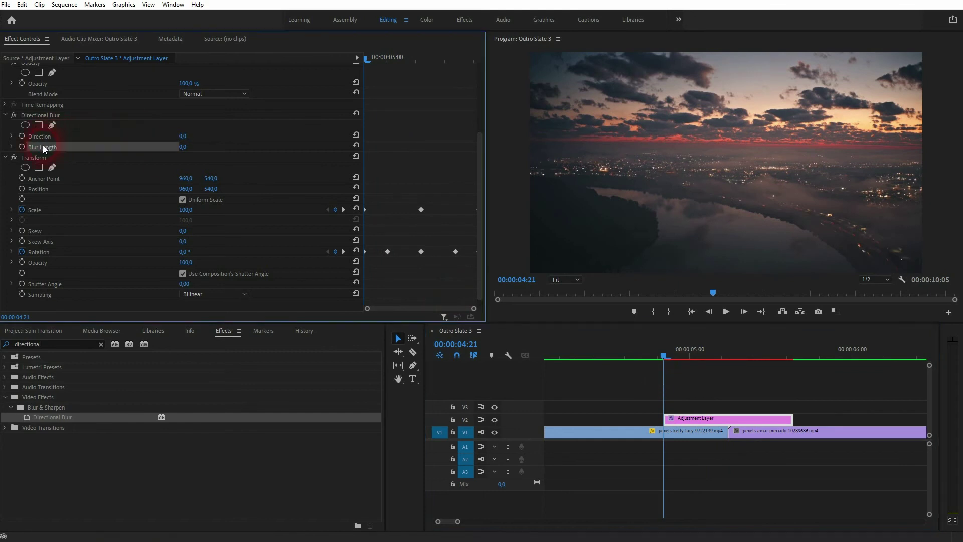
{"action": "scroll", "coordinate": [44, 145], "scroll_direction": "up", "scroll_amount": 3}
{"action": "left_click", "coordinate": [62, 175]}
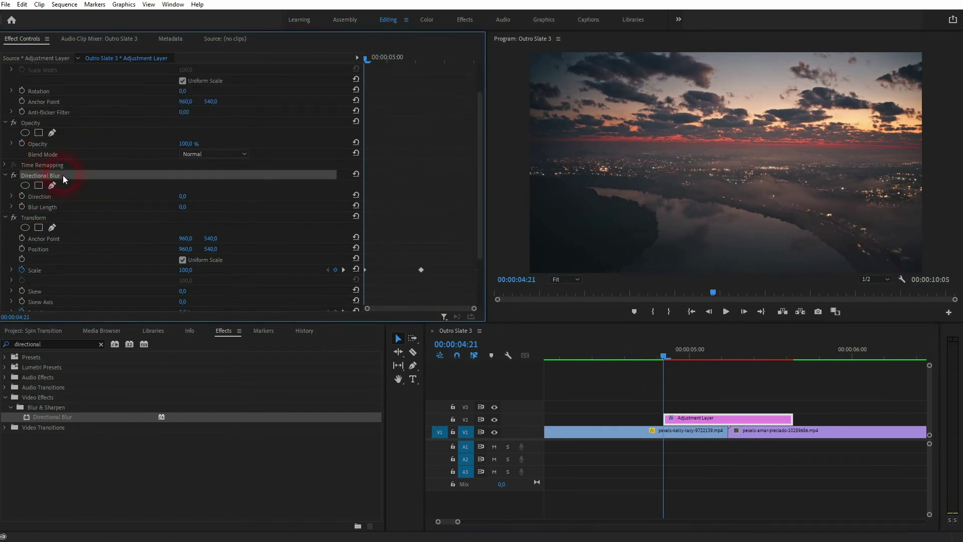
{"action": "left_click", "coordinate": [45, 207]}
{"action": "left_click_drag", "start_coordinate": [378, 60], "coordinate": [350, 60]}
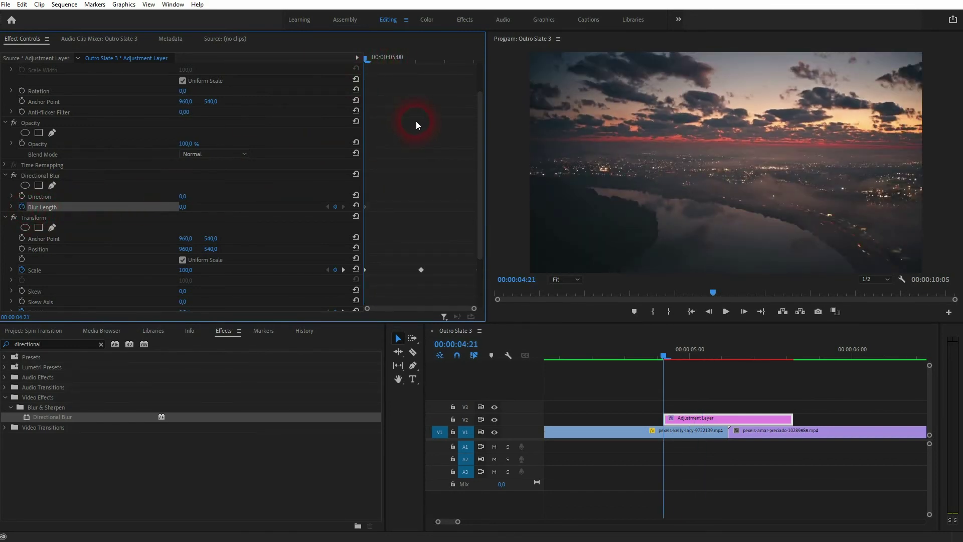
{"action": "left_click_drag", "start_coordinate": [370, 59], "coordinate": [385, 61]}
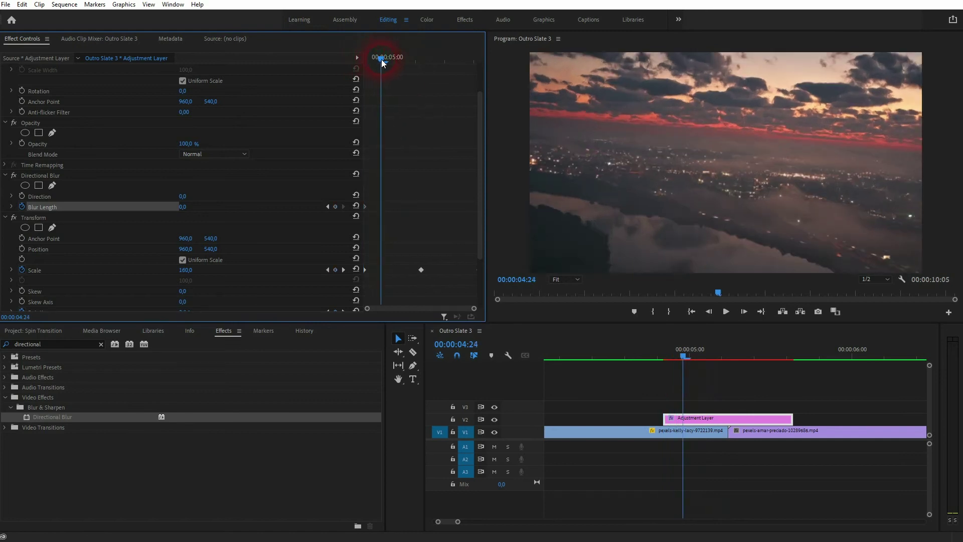
{"action": "scroll", "coordinate": [384, 145], "scroll_direction": "down", "scroll_amount": 2}
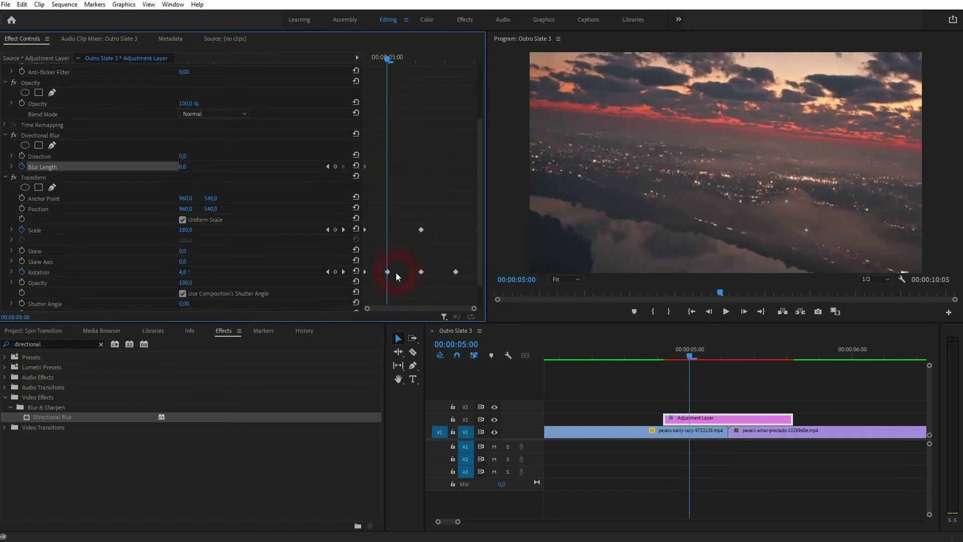
{"action": "scroll", "coordinate": [216, 222], "scroll_direction": "up", "scroll_amount": 2}
{"action": "left_click", "coordinate": [216, 221]}
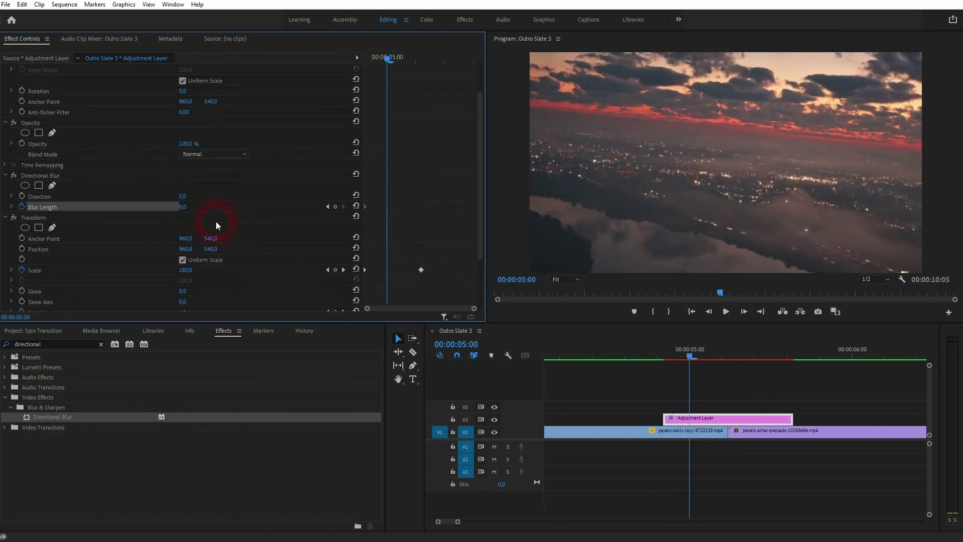
Keyframe Blur Length at 10 at 05:00, after first trying 15.
{"action": "left_click", "coordinate": [186, 209]}
{"action": "type", "text": "15"}
{"action": "key", "text": "Return"}
{"action": "left_click", "coordinate": [196, 210]}
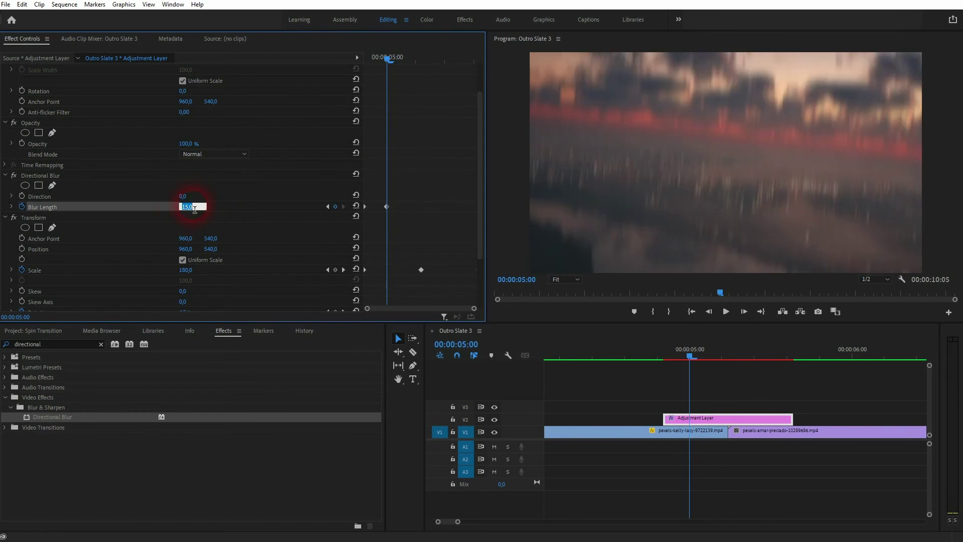
{"action": "type", "text": "10"}
{"action": "key", "text": "Return"}
{"action": "left_click", "coordinate": [419, 97]}
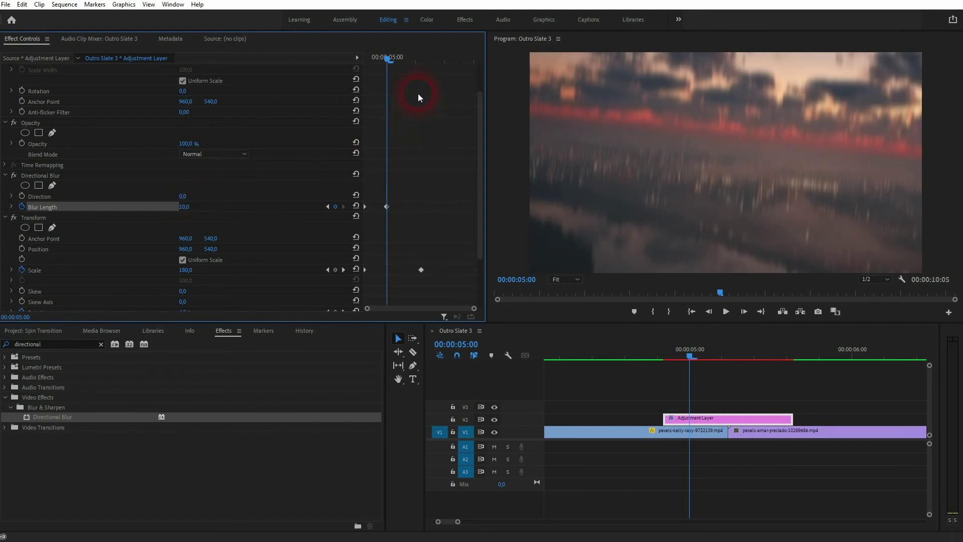
{"action": "scroll", "coordinate": [375, 279], "scroll_direction": "down", "scroll_amount": 2}
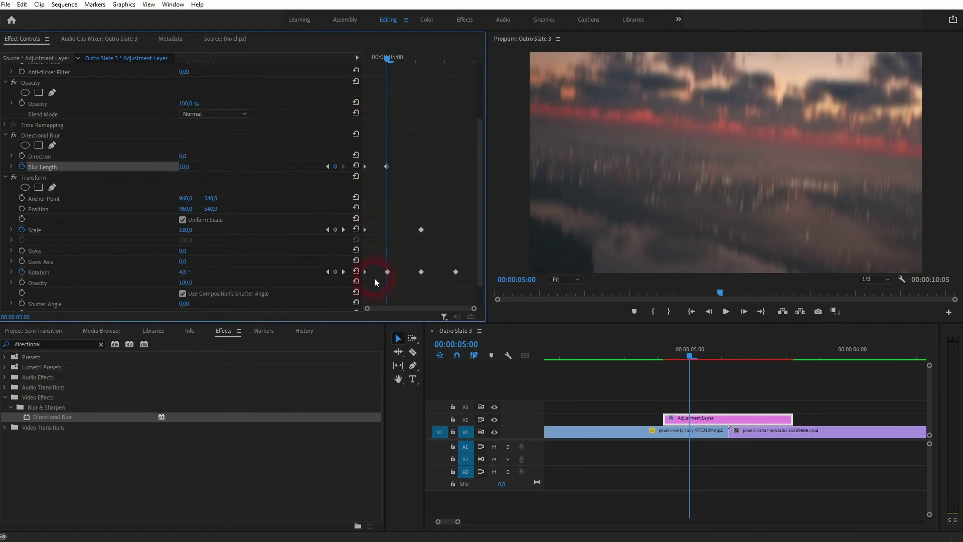
Add Blur Length keyframes of 10 at 05:12 and 0 at 05:16.
{"action": "left_click", "coordinate": [344, 271]}
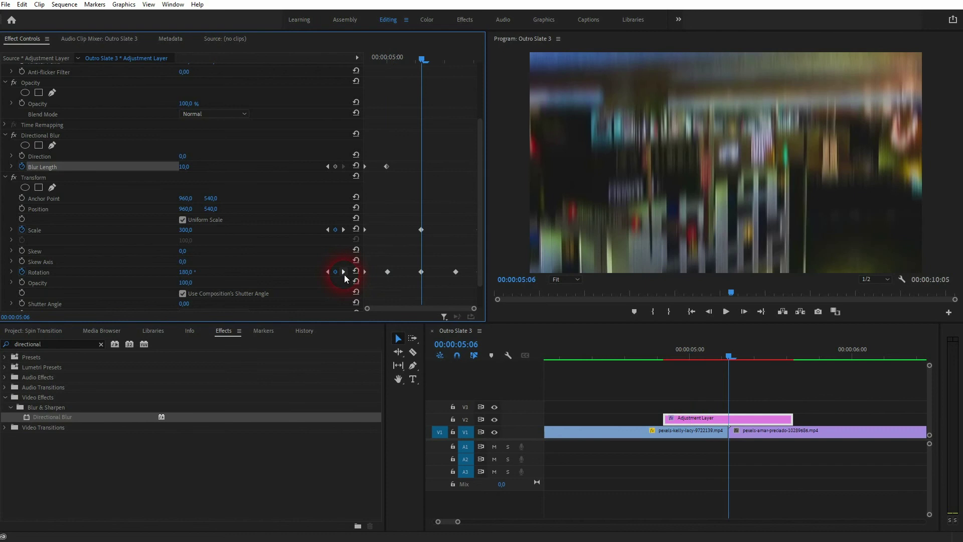
{"action": "left_click", "coordinate": [344, 272]}
{"action": "left_click", "coordinate": [335, 167]}
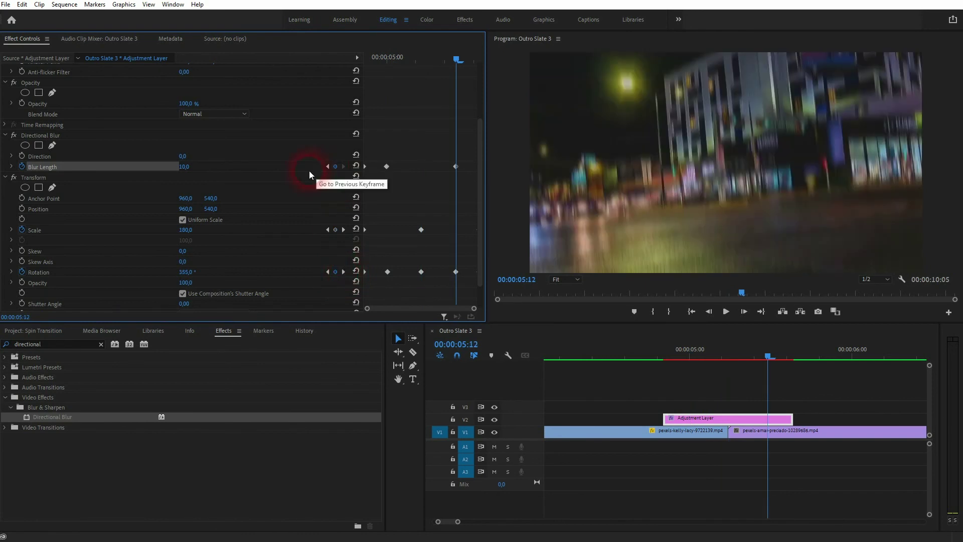
{"action": "left_click", "coordinate": [183, 167]}
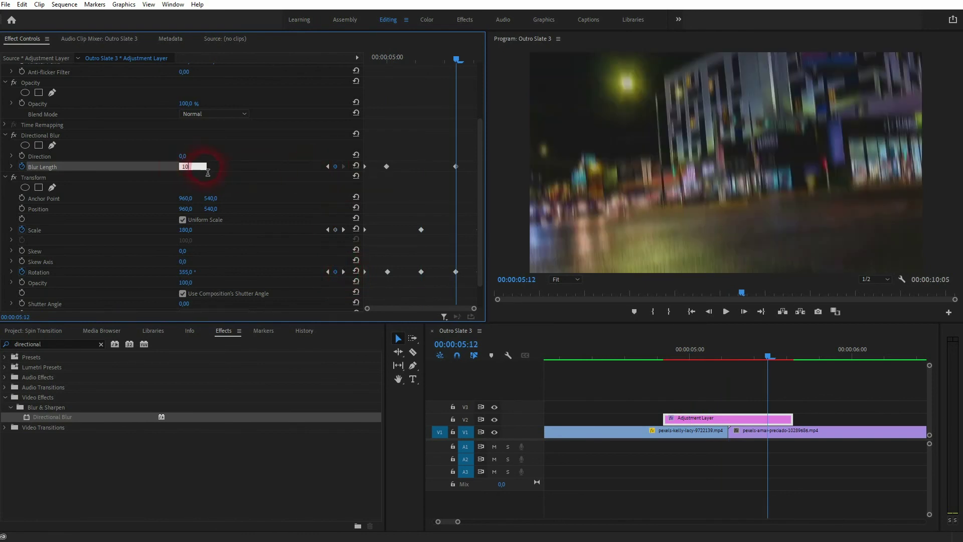
{"action": "left_click", "coordinate": [230, 196]}
{"action": "left_click", "coordinate": [344, 273]}
{"action": "left_click", "coordinate": [183, 166]}
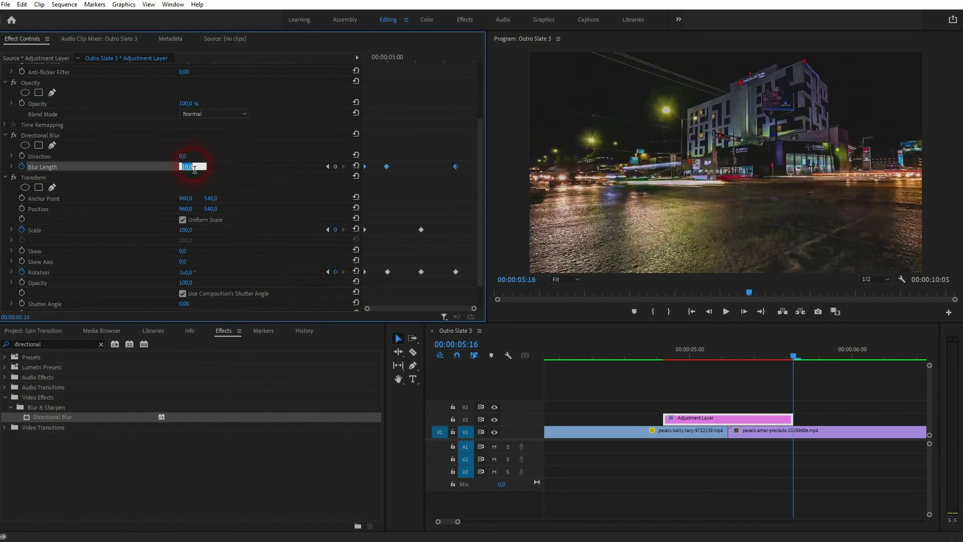
{"action": "type", "text": "0"}
{"action": "key", "text": "Return"}
Fine-tune the timing of the Blur Length keyframes by nudging them.
{"action": "left_click", "coordinate": [327, 272]}
{"action": "left_click", "coordinate": [327, 272]}
{"action": "left_click", "coordinate": [326, 272]}
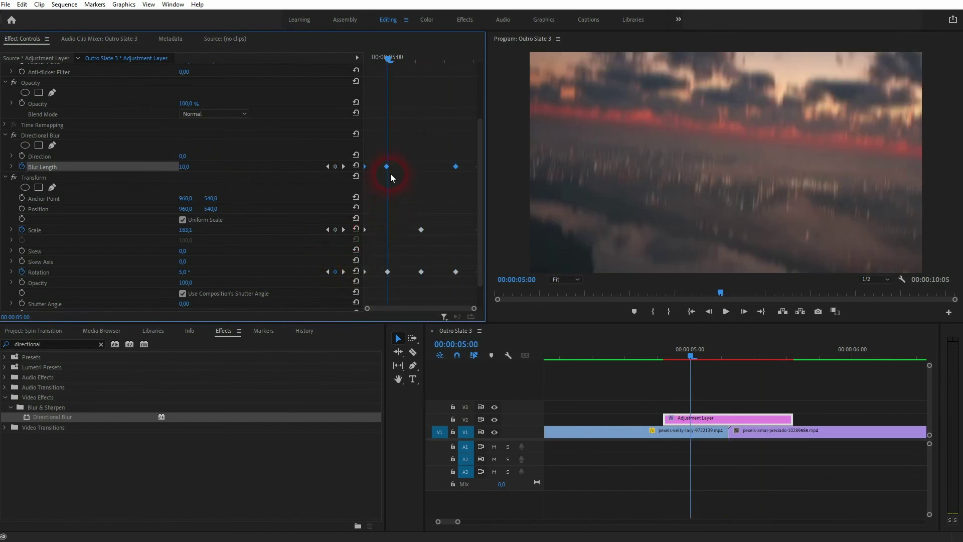
{"action": "left_click_drag", "start_coordinate": [387, 164], "coordinate": [387, 166]}
{"action": "left_click", "coordinate": [410, 144]}
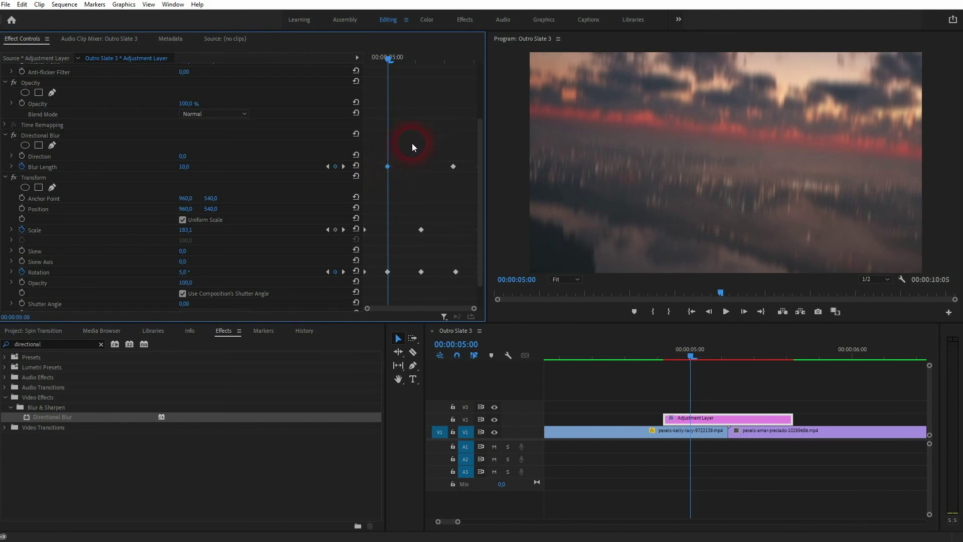
{"action": "left_click", "coordinate": [381, 58]}
{"action": "key", "text": "Left"}
{"action": "key", "text": "Left"}
{"action": "key", "text": "Left"}
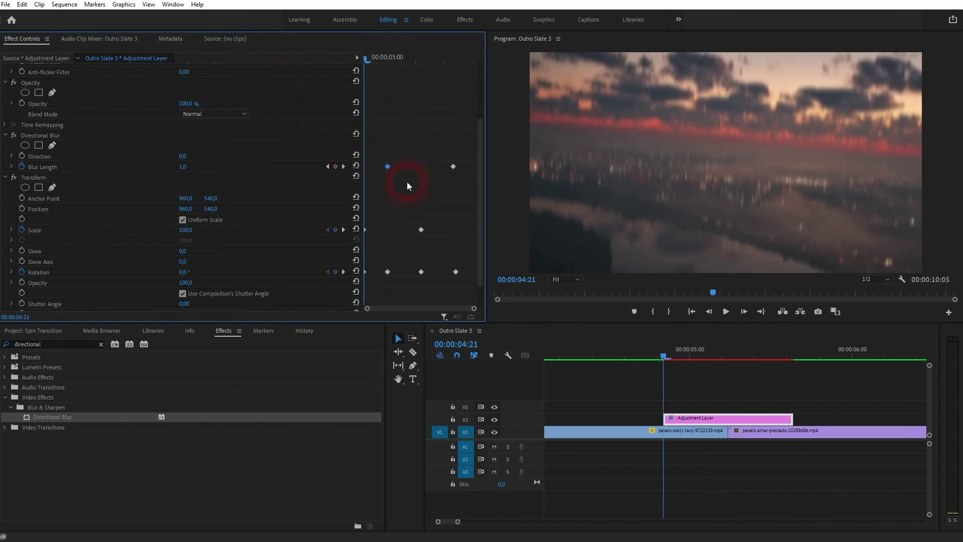
{"action": "left_click", "coordinate": [566, 427]}
{"action": "left_click_drag", "start_coordinate": [661, 357], "coordinate": [630, 360]}
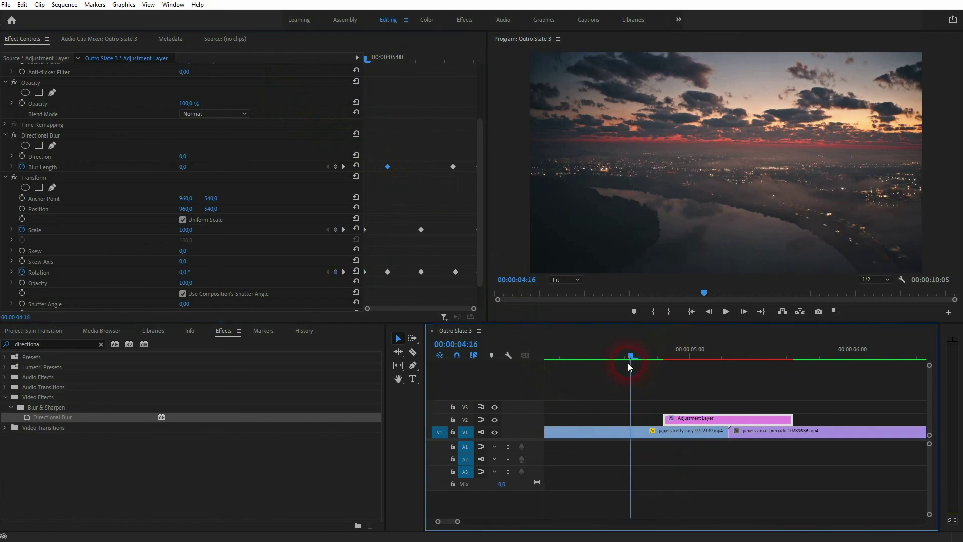
{"action": "key", "text": "space"}
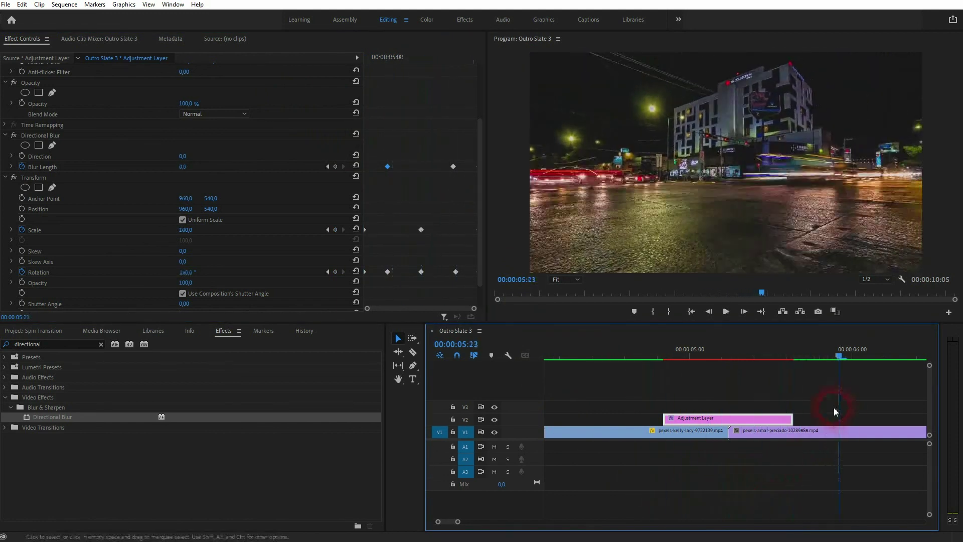
{"action": "left_click_drag", "start_coordinate": [837, 355], "coordinate": [635, 348]}
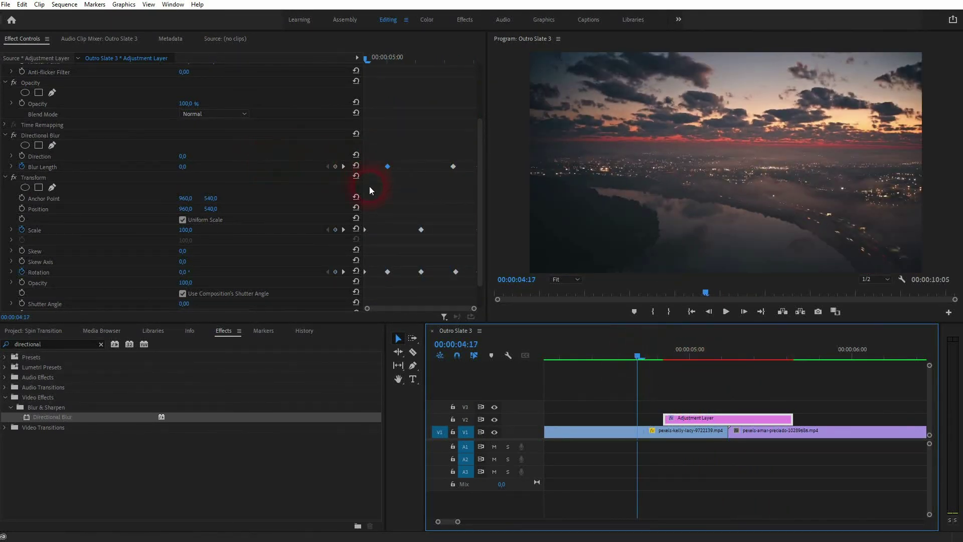
{"action": "key", "text": "alt"}
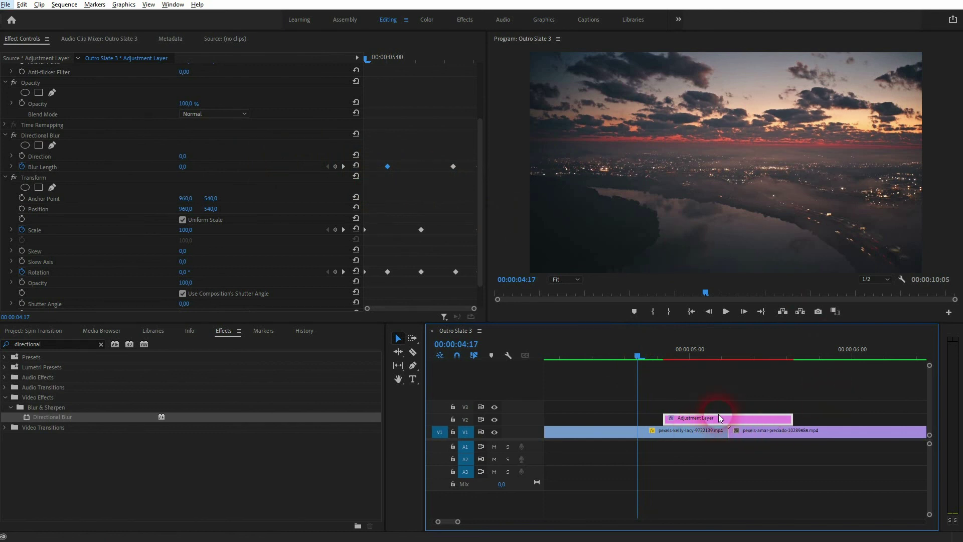